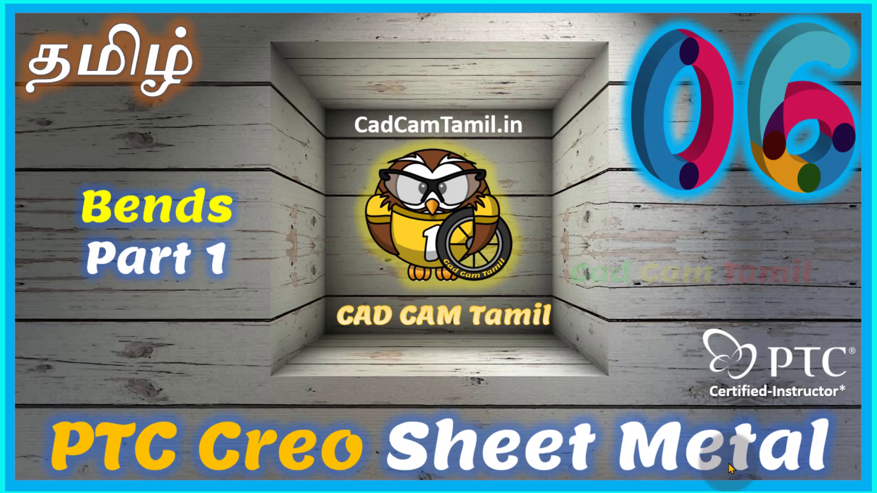
- Create a new sheetmetal part named Demo6 from the mmns_part_sheetmetal_abs template
{"action": "left_click", "coordinate": [728, 464]}
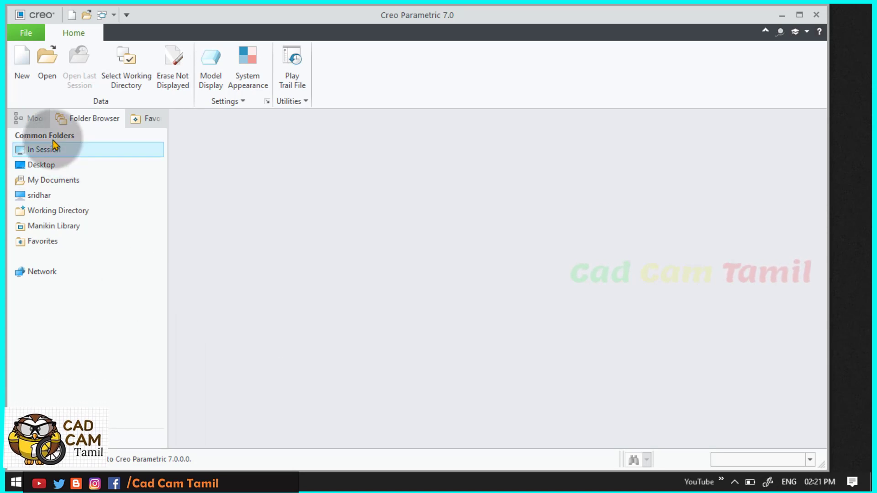
{"action": "left_click", "coordinate": [22, 64]}
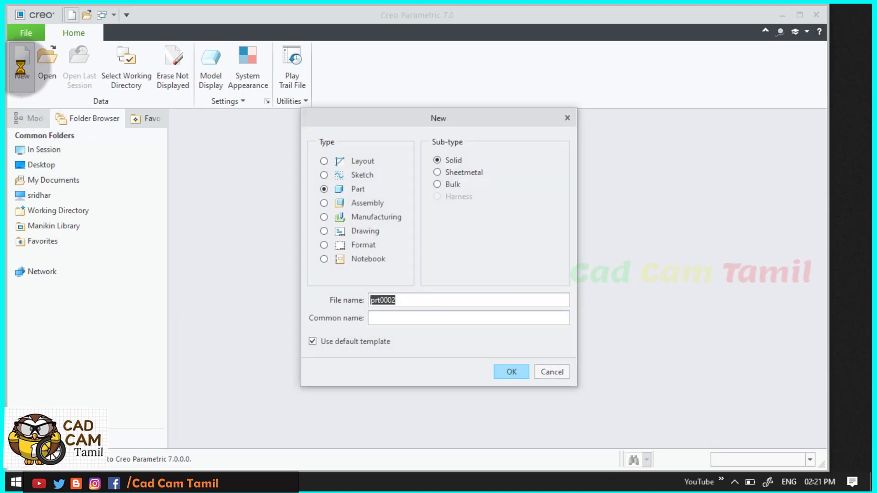
{"action": "left_click", "coordinate": [344, 342]}
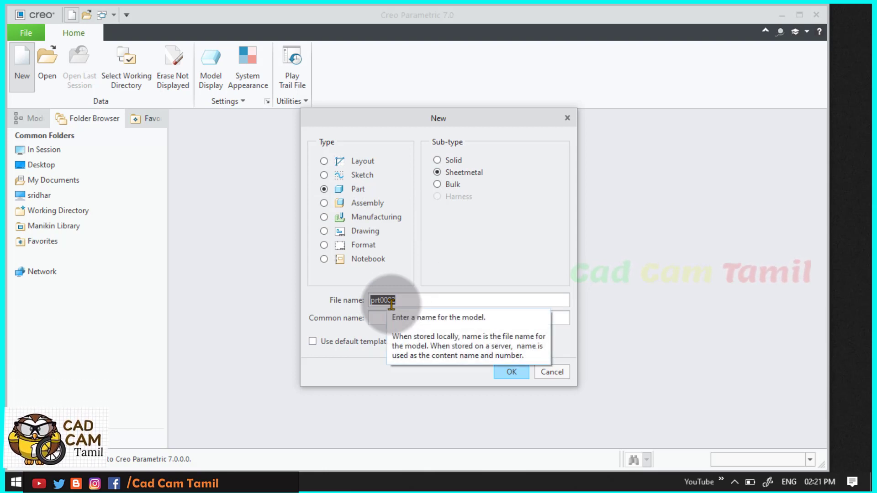
{"action": "type", "text": "Demo6"}
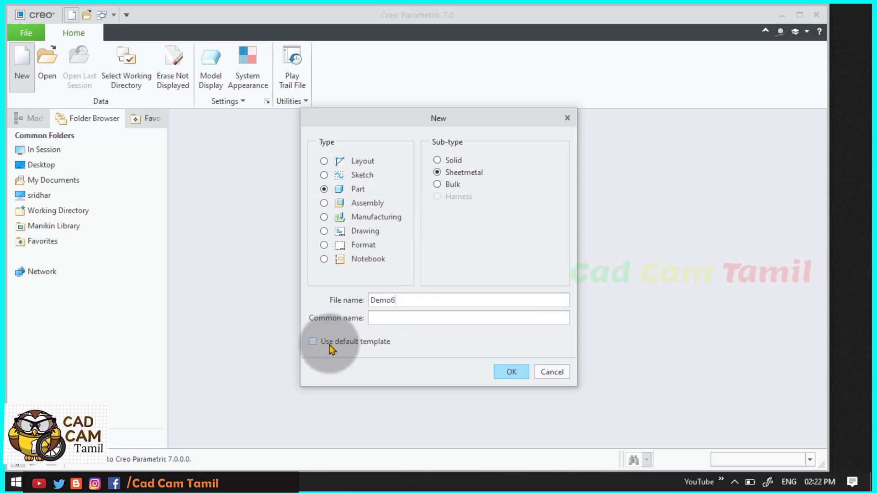
{"action": "left_click", "coordinate": [507, 374]}
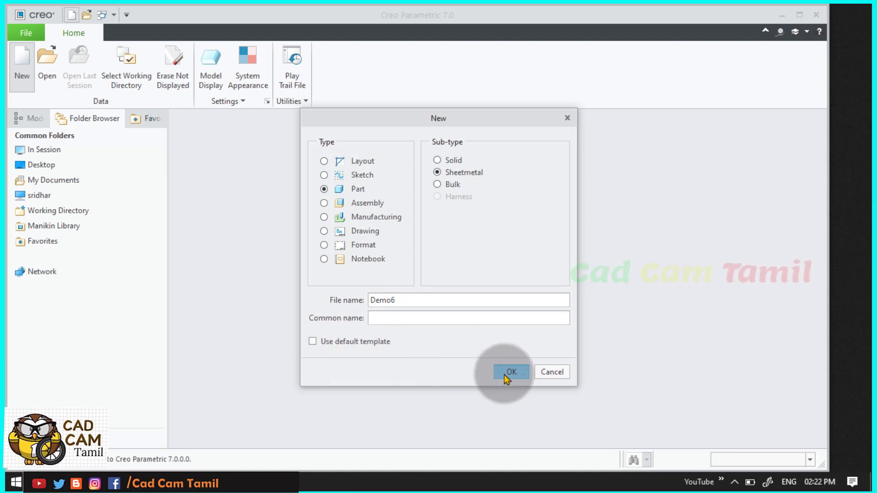
{"action": "left_click", "coordinate": [355, 183]}
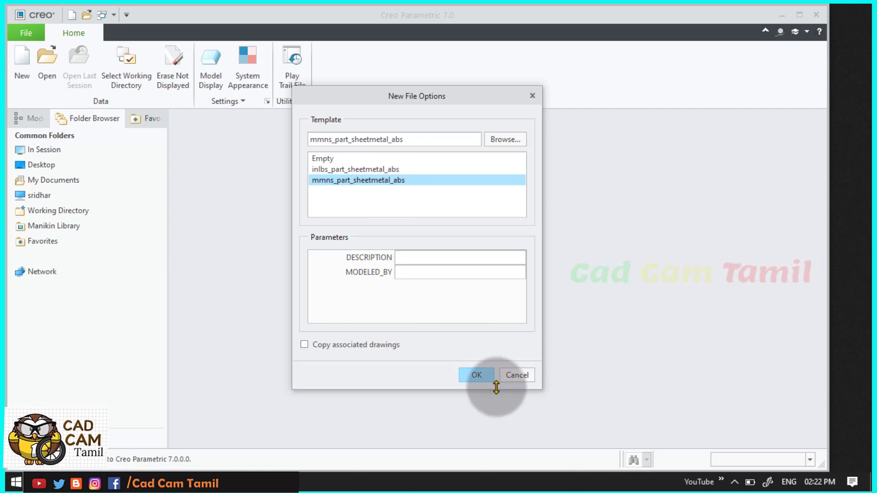
{"action": "left_click", "coordinate": [477, 377]}
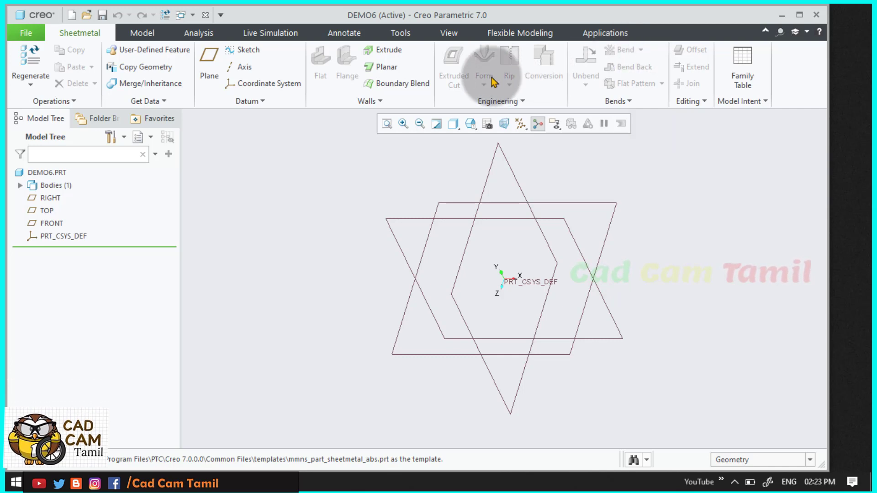
- Start a planar wall on the TOP plane and draw a rectangle from the origin
{"action": "left_click", "coordinate": [383, 66]}
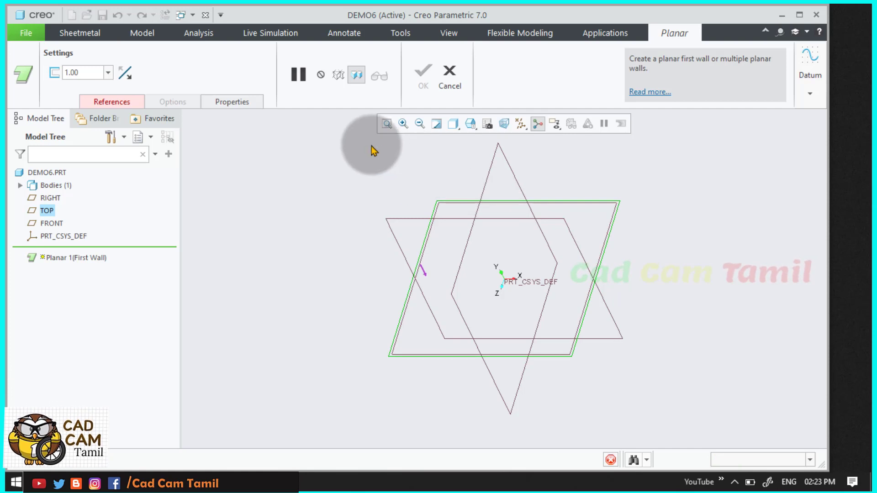
{"action": "left_click", "coordinate": [529, 128]}
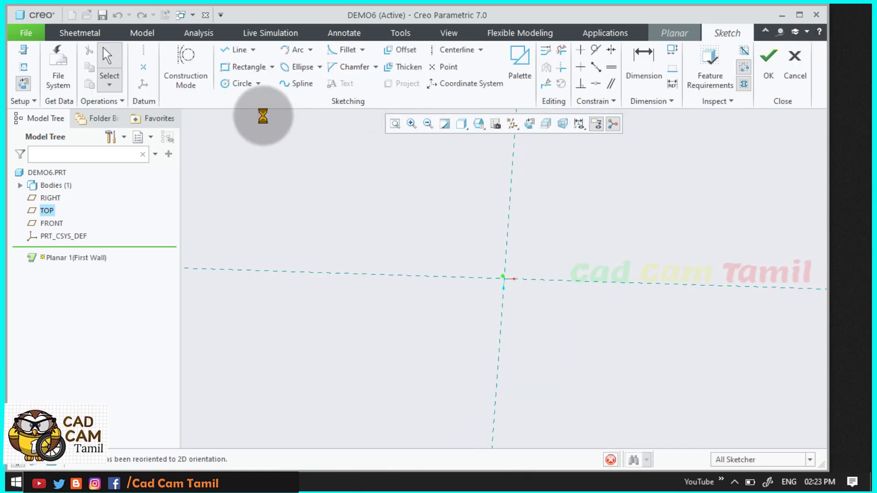
{"action": "left_click", "coordinate": [240, 67]}
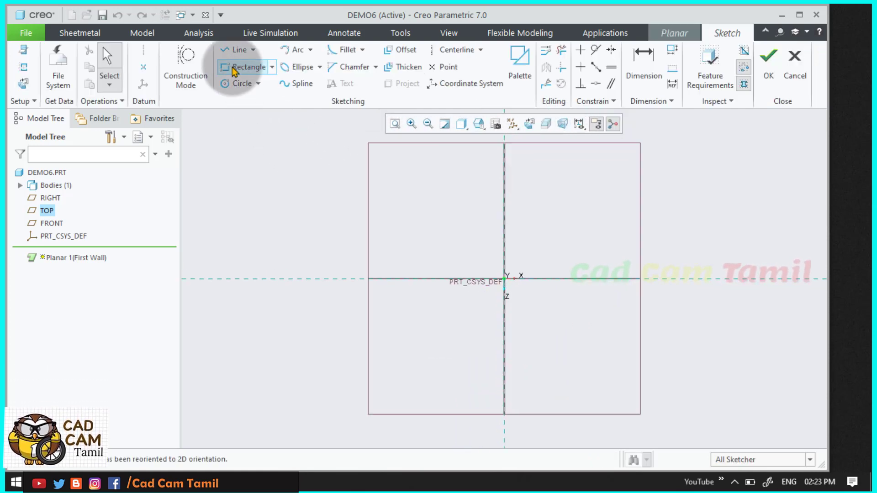
{"action": "left_click", "coordinate": [504, 279]}
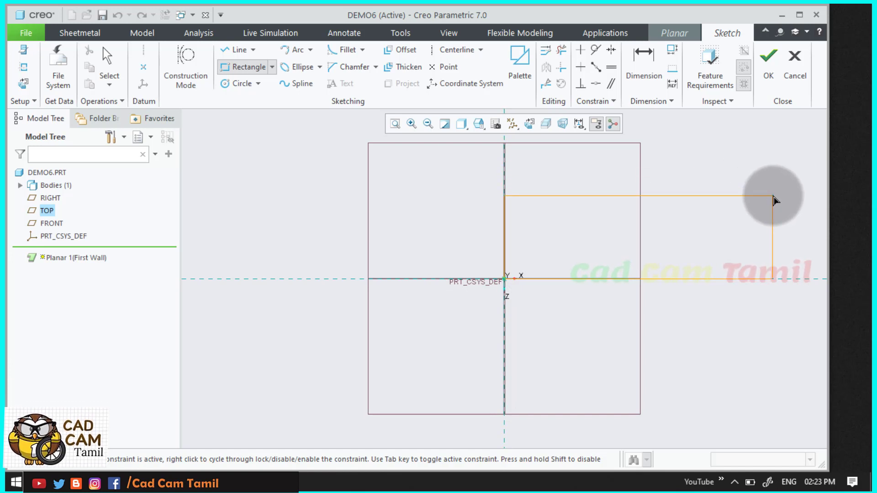
{"action": "left_click", "coordinate": [774, 188]}
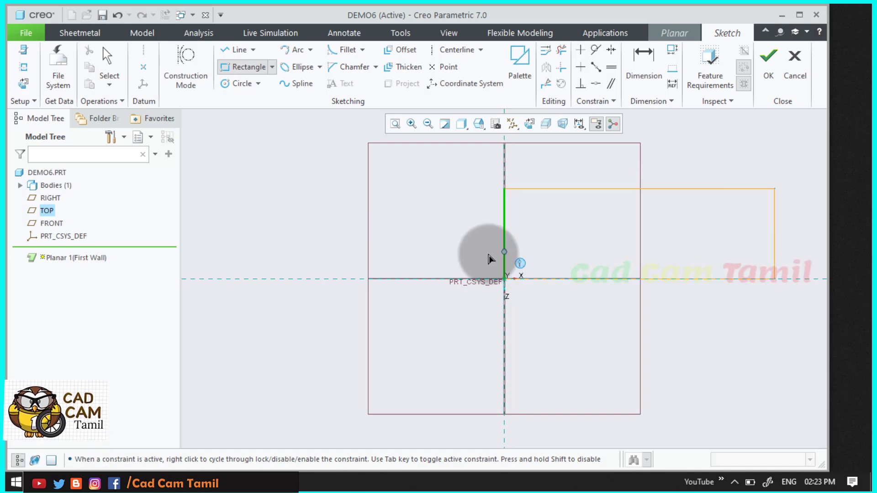
{"action": "middle_click", "coordinate": [473, 237]}
- Dimension the rectangle to 500 wide by 200 high and accept the sketch
{"action": "double_click", "coordinate": [610, 261]}
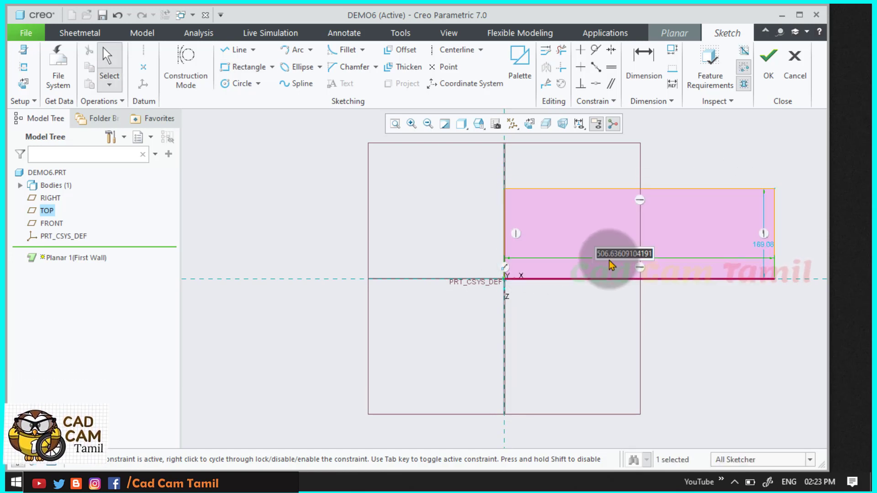
{"action": "type", "text": "500"}
{"action": "key", "text": "Return"}
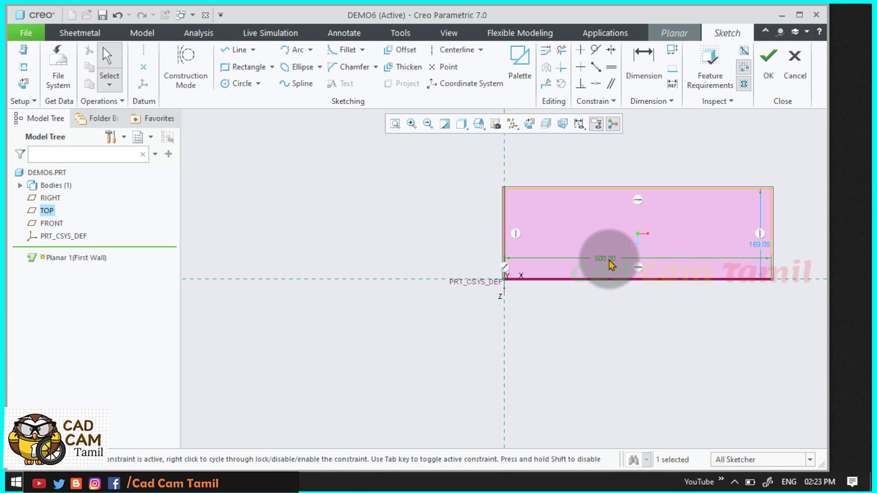
{"action": "double_click", "coordinate": [757, 245]}
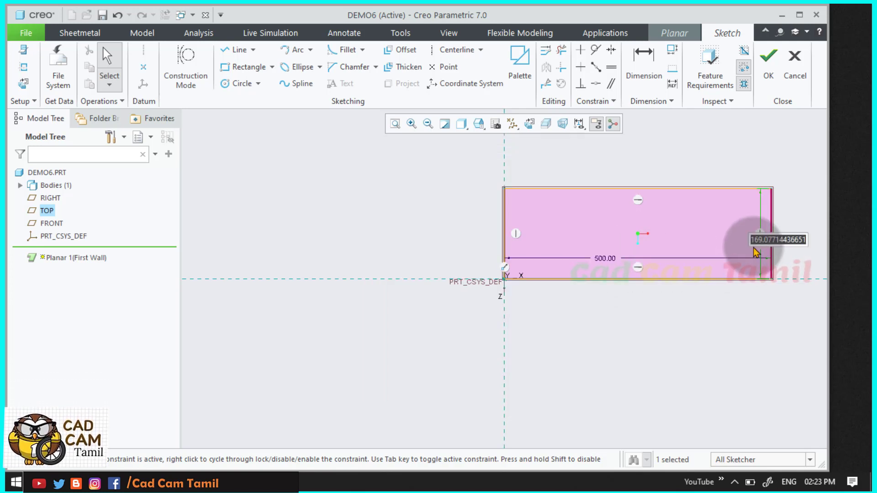
{"action": "type", "text": "200"}
{"action": "key", "text": "Return"}
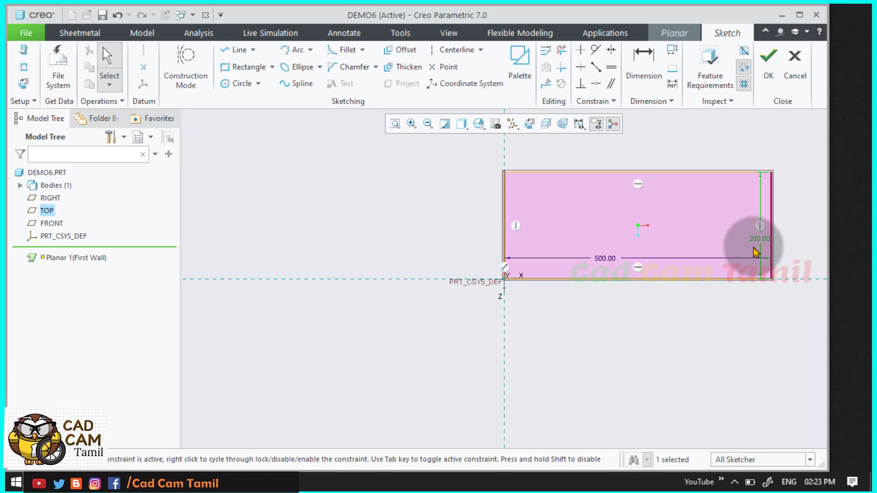
{"action": "left_click", "coordinate": [768, 64]}
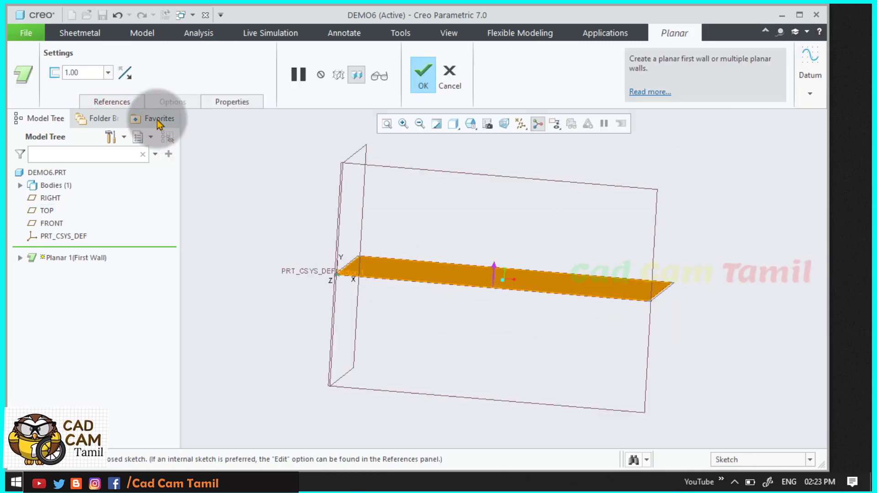
- Set the planar wall thickness to 5 and finish the first wall
{"action": "double_click", "coordinate": [74, 72]}
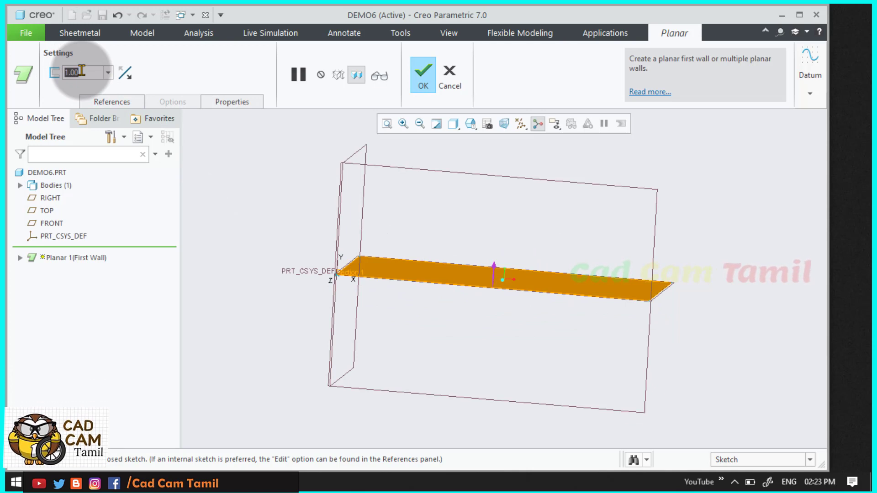
{"action": "type", "text": "5"}
{"action": "key", "text": "Return"}
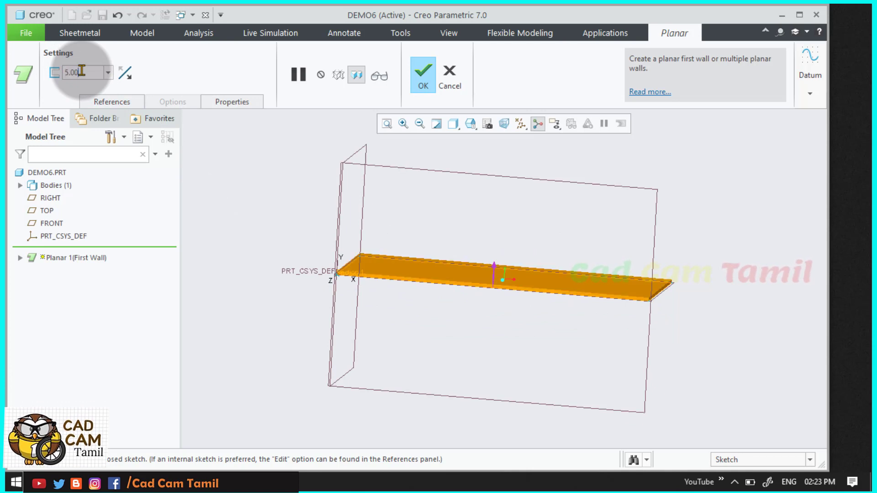
{"action": "left_click", "coordinate": [421, 78]}
- Hide all datum planes and coordinate systems, orbiting the plate to inspect it
{"action": "middle_click_drag", "start_coordinate": [448, 192], "coordinate": [536, 172]}
{"action": "left_click", "coordinate": [521, 124]}
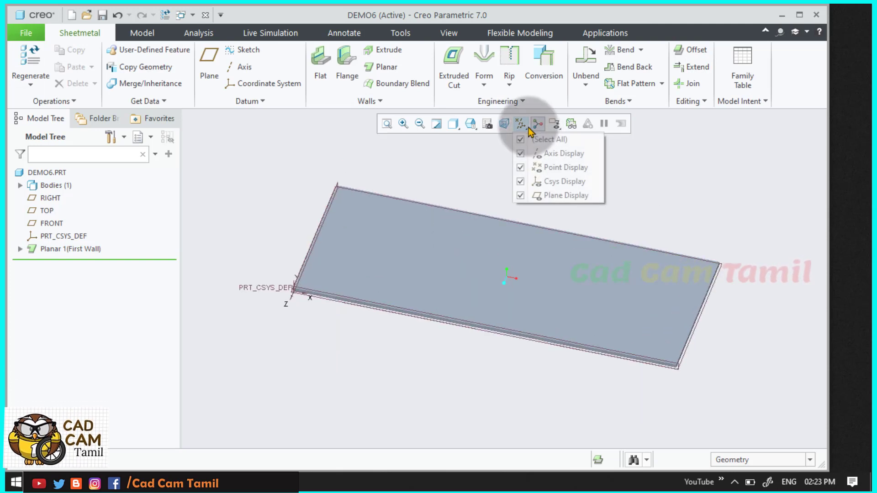
{"action": "left_click", "coordinate": [525, 139]}
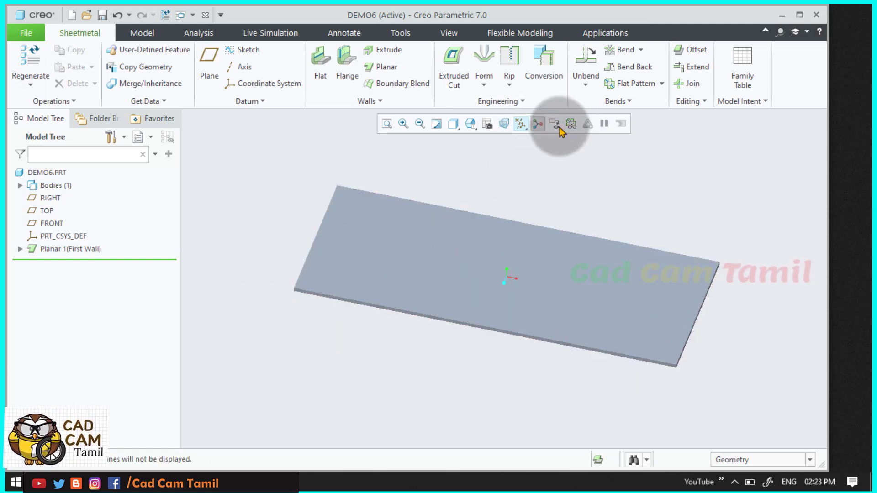
{"action": "mouse_move", "coordinate": [505, 225]}
{"action": "middle_mouse_down"}
{"action": "mouse_move", "coordinate": [519, 197]}
{"action": "mouse_move", "coordinate": [501, 219]}
{"action": "middle_mouse_up"}
{"action": "mouse_move", "coordinate": [378, 323]}
{"action": "middle_mouse_down"}
{"action": "mouse_move", "coordinate": [443, 238]}
{"action": "mouse_move", "coordinate": [547, 206]}
{"action": "middle_mouse_up"}
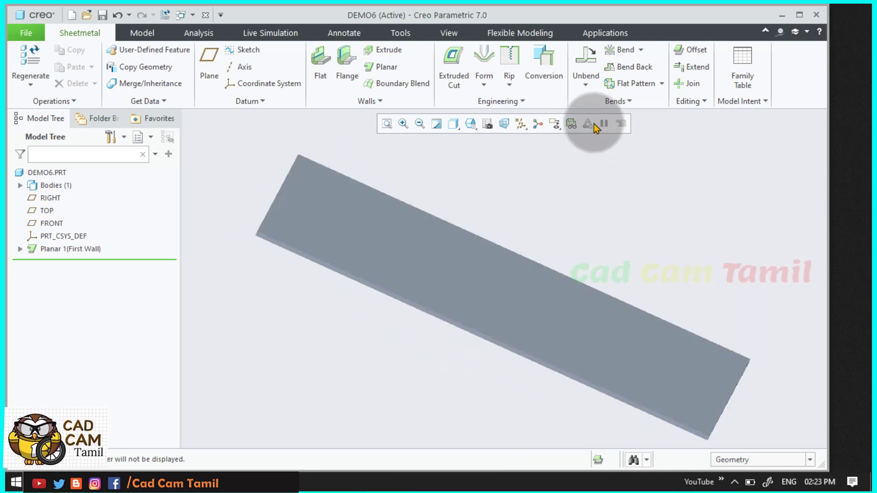
- Start a Bend 1 feature on the plate with its default 90.0 angle
{"action": "left_click", "coordinate": [627, 56]}
{"action": "scroll", "coordinate": [300, 321], "scroll_direction": "down", "scroll_amount": 3}
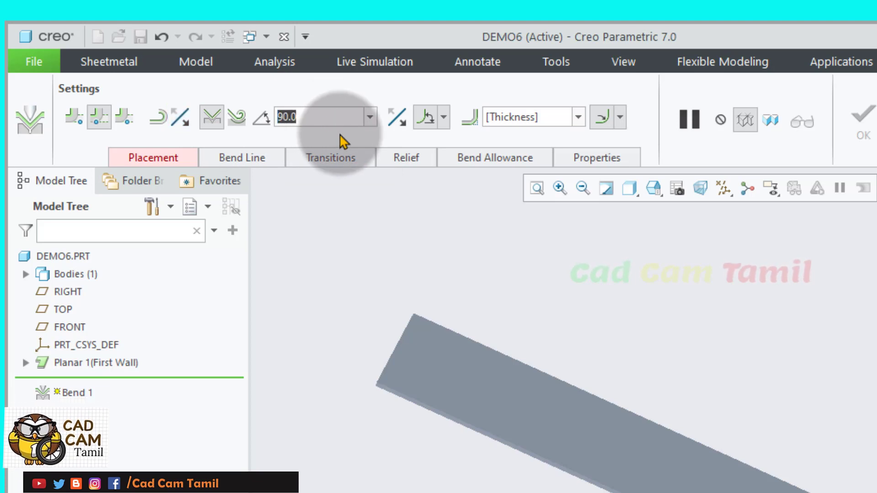
{"action": "left_click", "coordinate": [442, 118]}
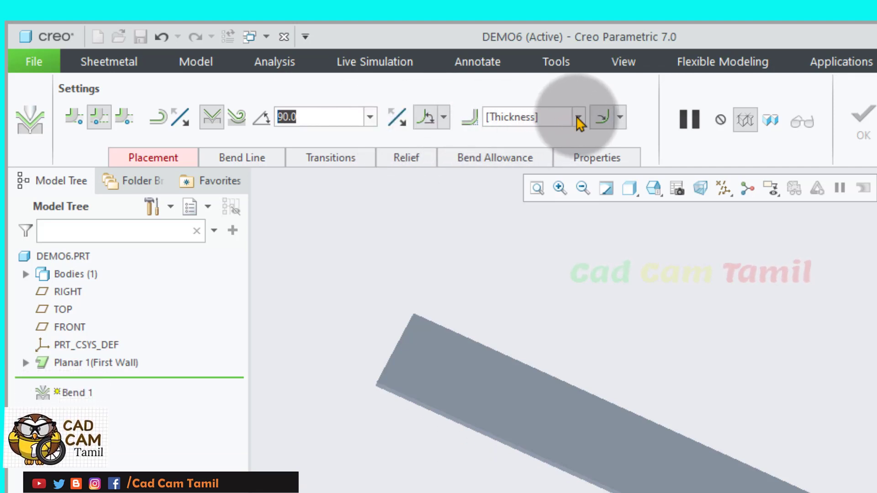
{"action": "left_click", "coordinate": [579, 119]}
{"action": "left_click", "coordinate": [514, 180]}
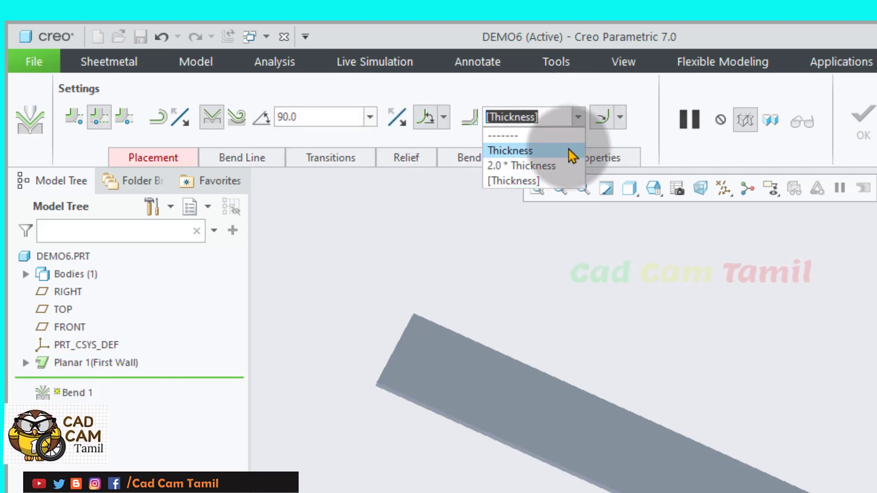
{"action": "left_click", "coordinate": [598, 120]}
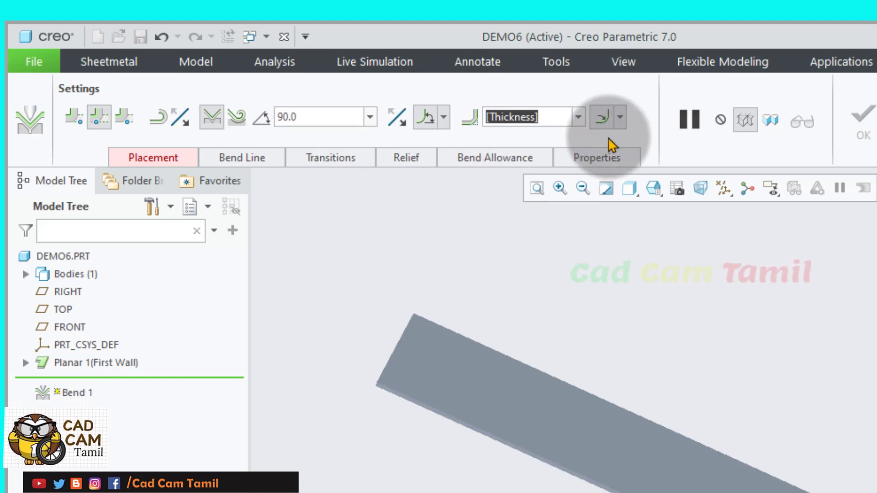
{"action": "left_click", "coordinate": [621, 117]}
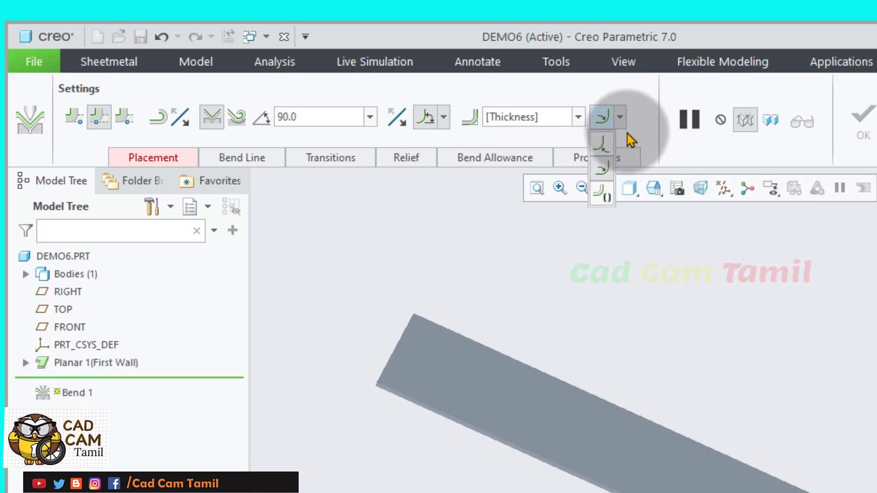
{"action": "left_click", "coordinate": [650, 142]}
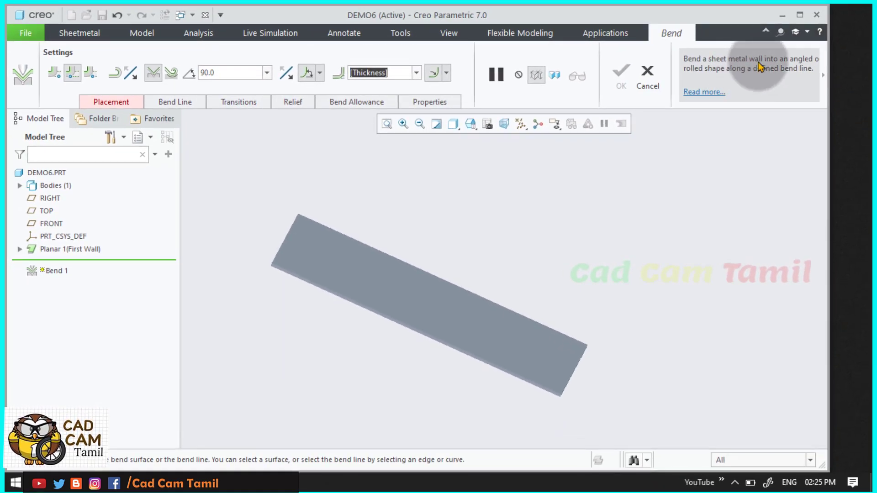
- Maximize the window, glance at bend transitions, and show Bend 1's placement settings
{"action": "left_click", "coordinate": [798, 16]}
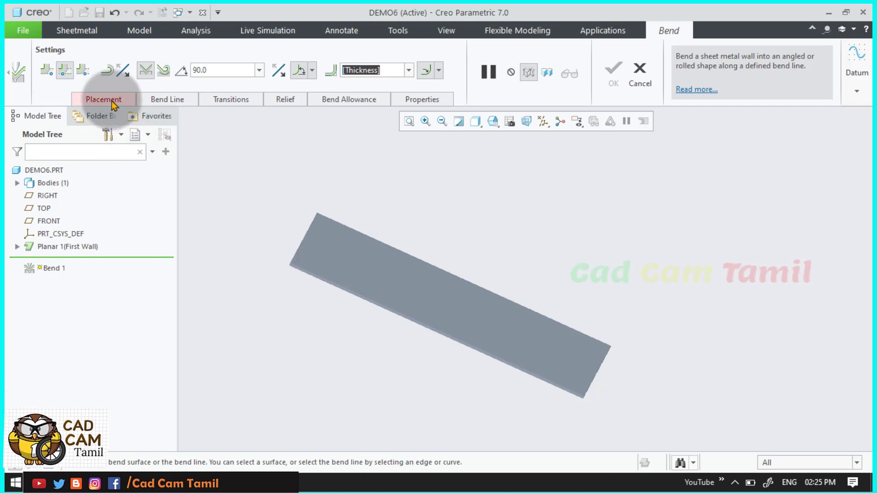
{"action": "left_click", "coordinate": [213, 100]}
{"action": "left_click", "coordinate": [232, 101]}
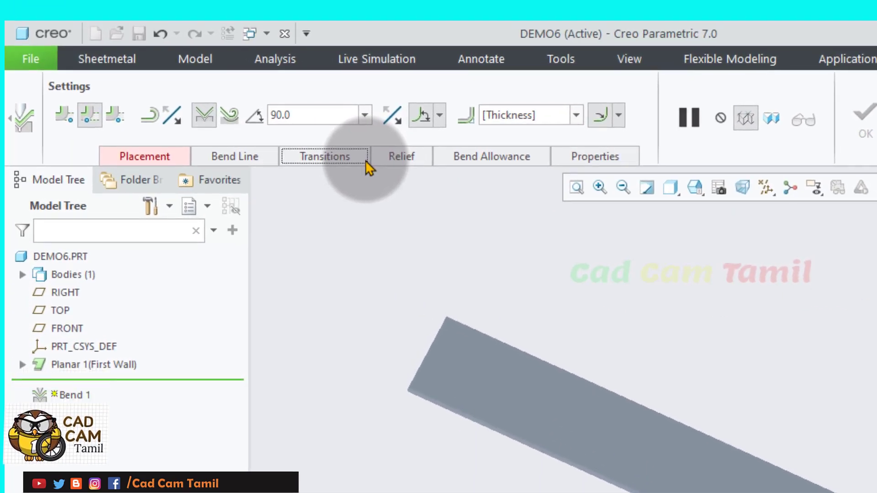
{"action": "left_click", "coordinate": [183, 157]}
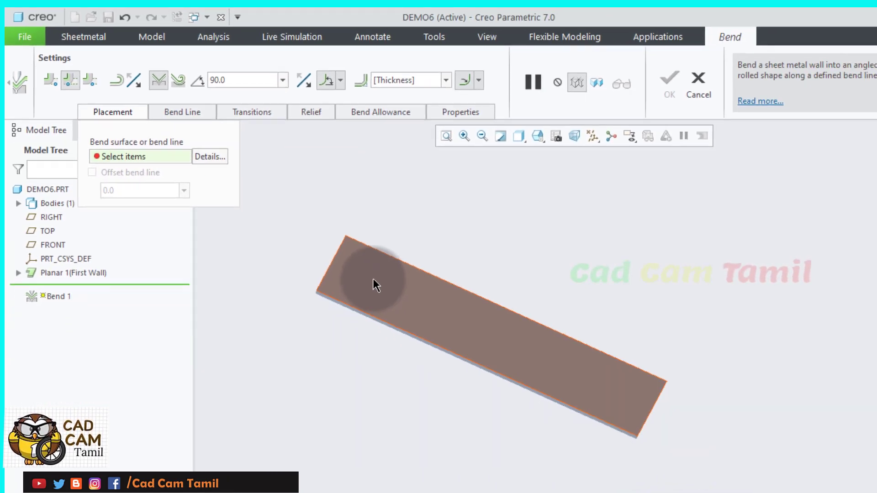
- Choose the plate's top surface Surf:F5(PLANAR_1) as Bend 1's bend surface
{"action": "scroll", "coordinate": [446, 289], "scroll_direction": "down", "scroll_amount": 3}
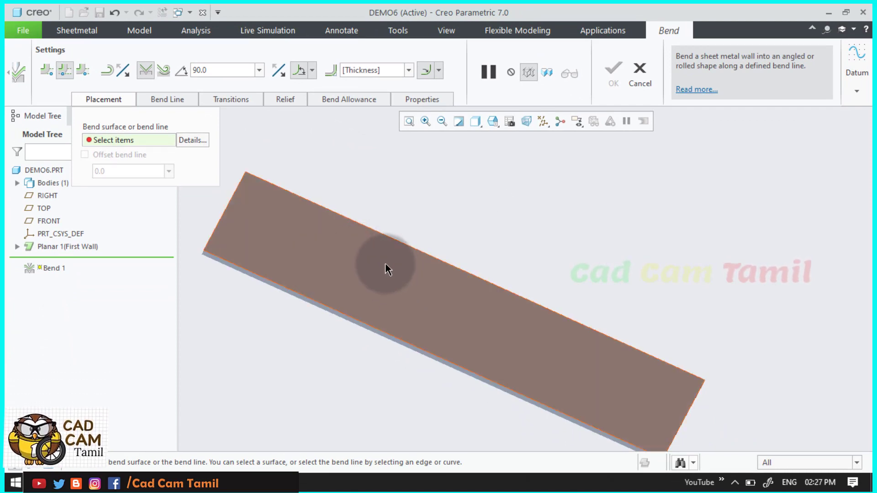
{"action": "left_click", "coordinate": [362, 275]}
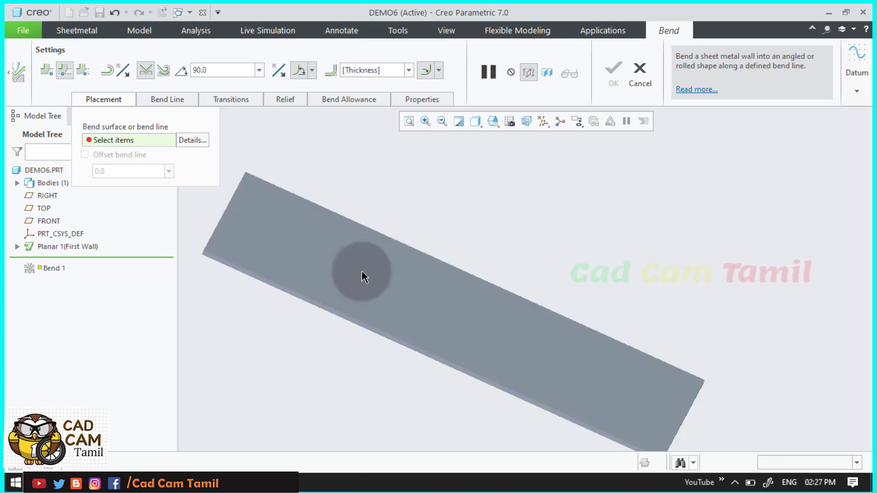
{"action": "scroll", "coordinate": [364, 312], "scroll_direction": "down", "scroll_amount": 2}
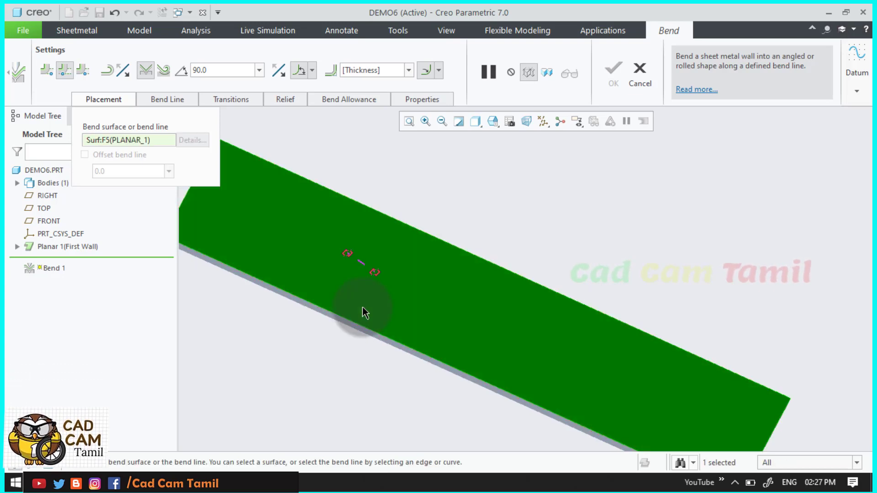
{"action": "scroll", "coordinate": [455, 235], "scroll_direction": "up", "scroll_amount": 2}
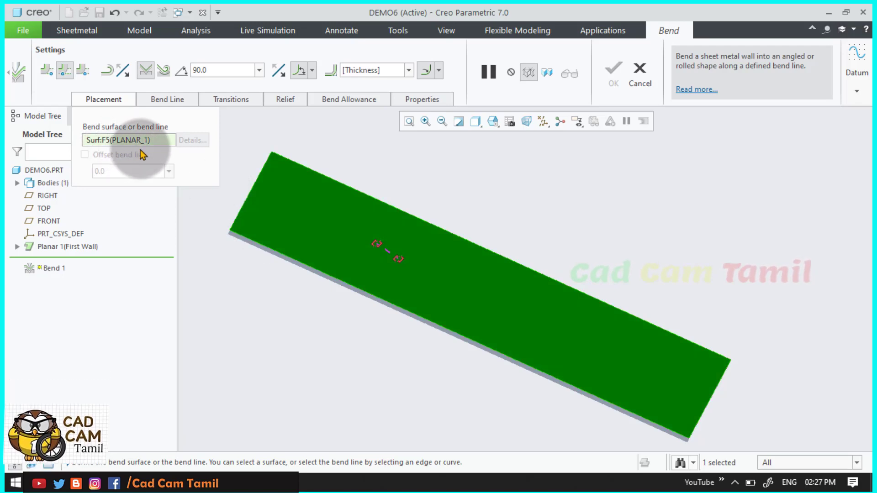
{"action": "scroll", "coordinate": [414, 270], "scroll_direction": "down", "scroll_amount": 1}
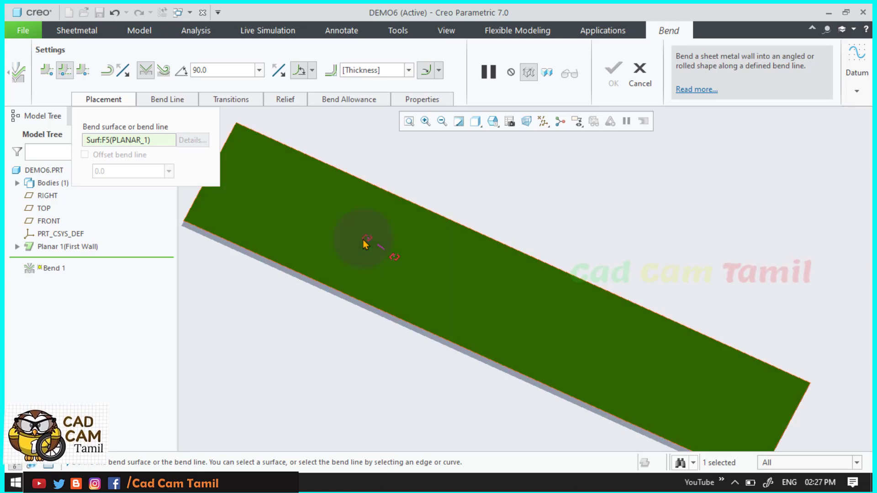
- Anchor the bend line's start to the sheet corner at 117.28 along the long edge
{"action": "left_click", "coordinate": [319, 281]}
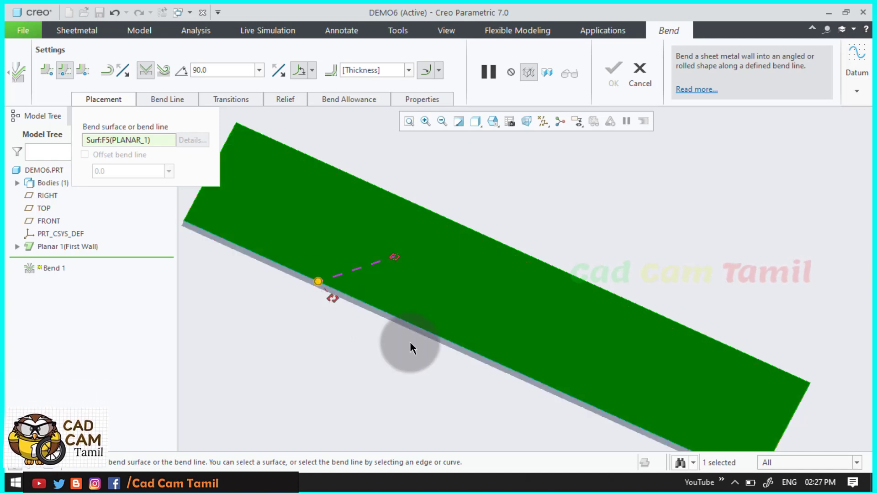
{"action": "scroll", "coordinate": [392, 329], "scroll_direction": "up", "scroll_amount": 2}
{"action": "scroll", "coordinate": [371, 311], "scroll_direction": "down", "scroll_amount": 2}
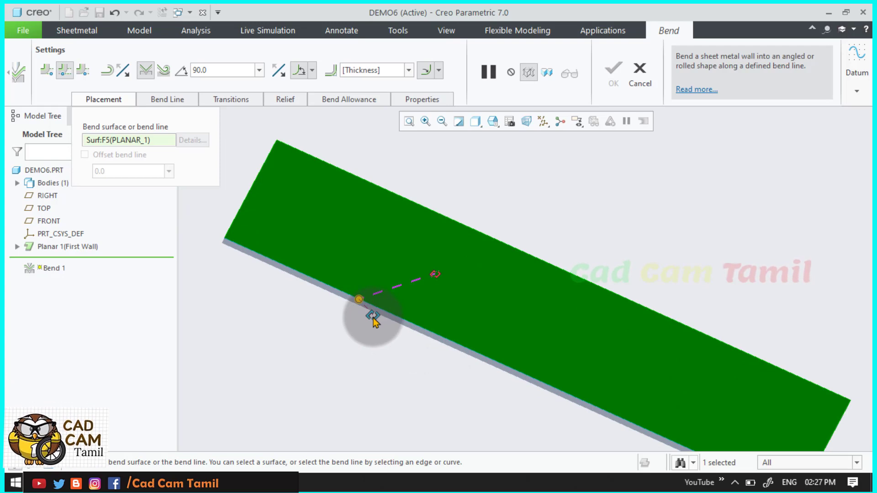
{"action": "left_click_drag", "start_coordinate": [373, 321], "coordinate": [251, 309]}
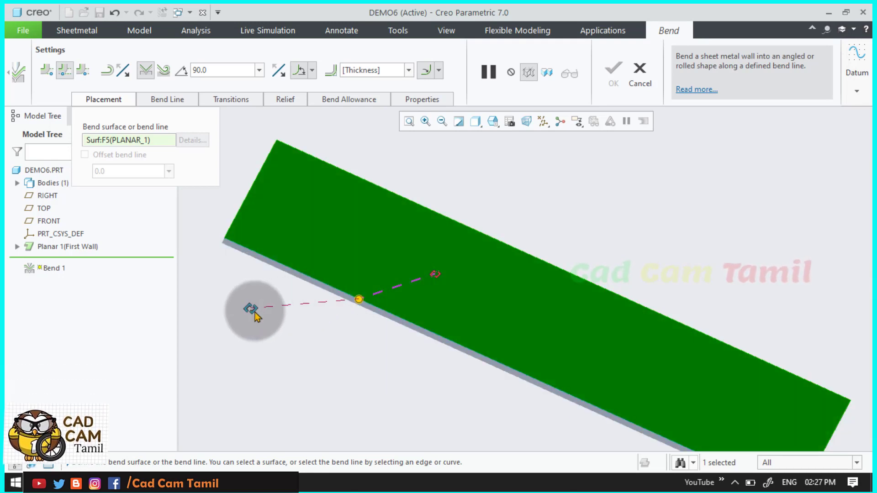
{"action": "left_click_drag", "start_coordinate": [249, 309], "coordinate": [241, 273]}
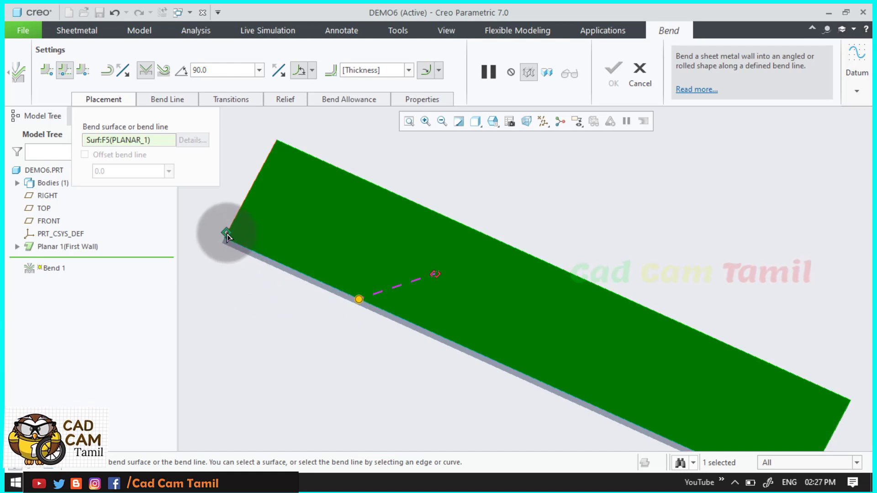
{"action": "left_click", "coordinate": [358, 300]}
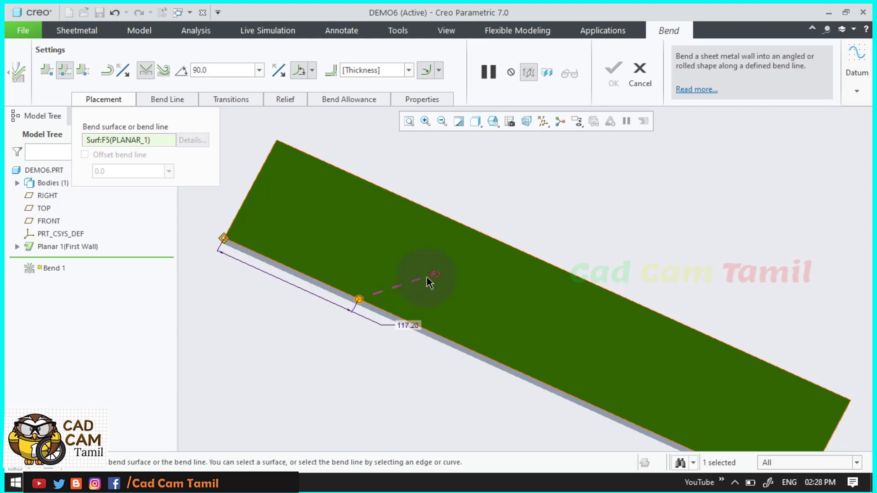
{"action": "left_click_drag", "start_coordinate": [406, 210], "coordinate": [665, 323]}
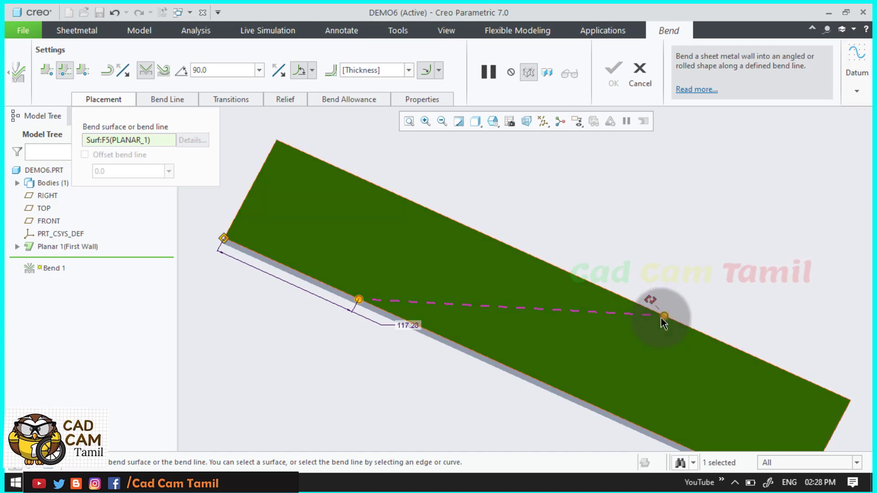
{"action": "middle_click_drag", "start_coordinate": [663, 323], "coordinate": [597, 261], "text": "shift"}
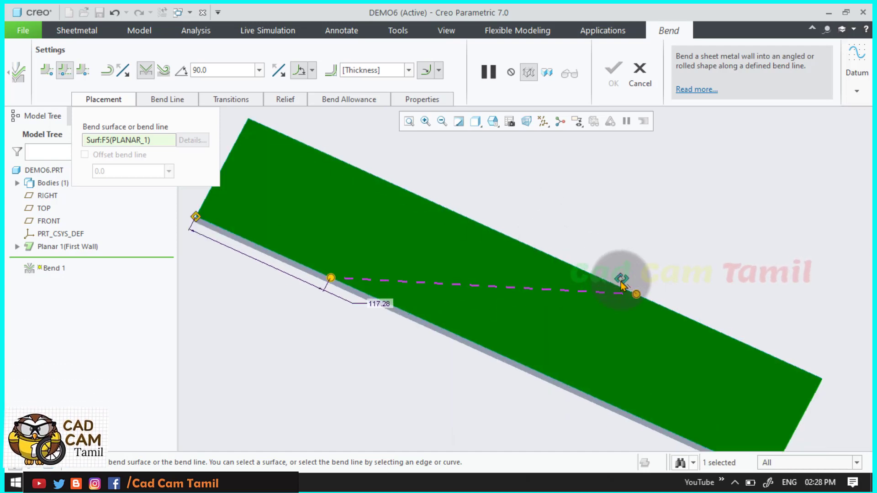
- Stretch the bend line's far end to the opposite edge and inspect the 90° fold
{"action": "left_click_drag", "start_coordinate": [621, 284], "coordinate": [822, 386]}
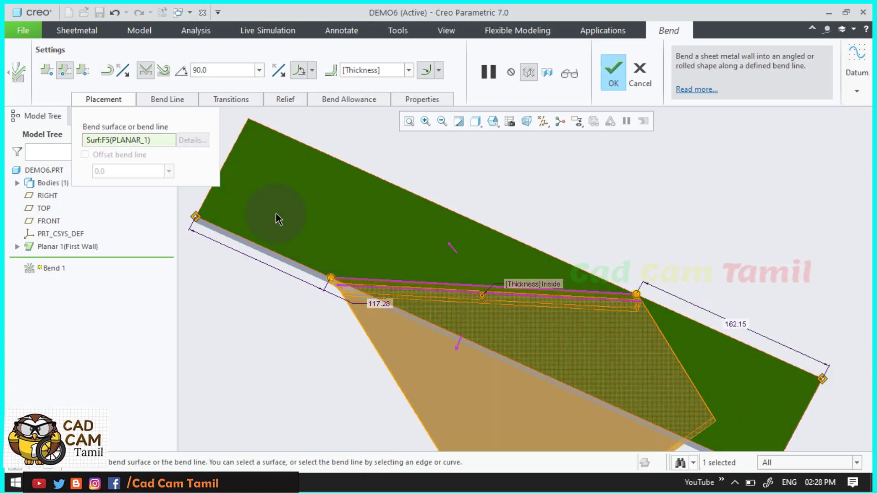
{"action": "middle_click_drag", "start_coordinate": [376, 197], "coordinate": [394, 337]}
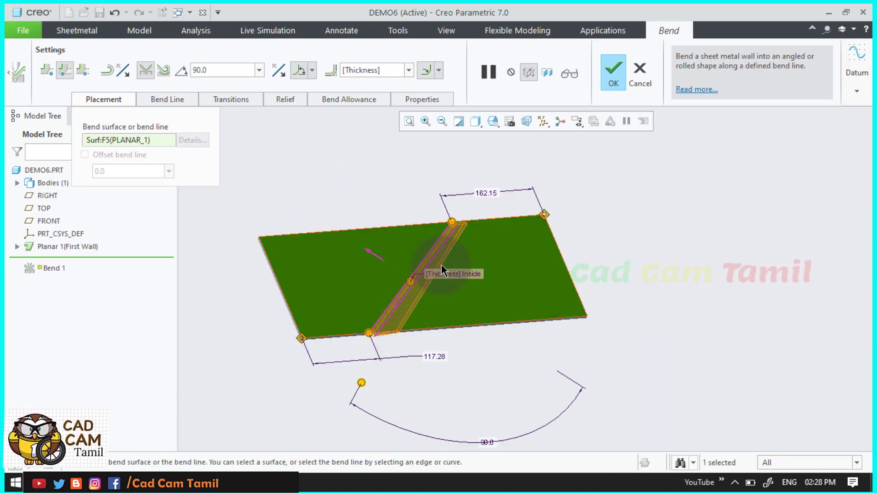
{"action": "left_click_drag", "start_coordinate": [460, 229], "coordinate": [349, 231]}
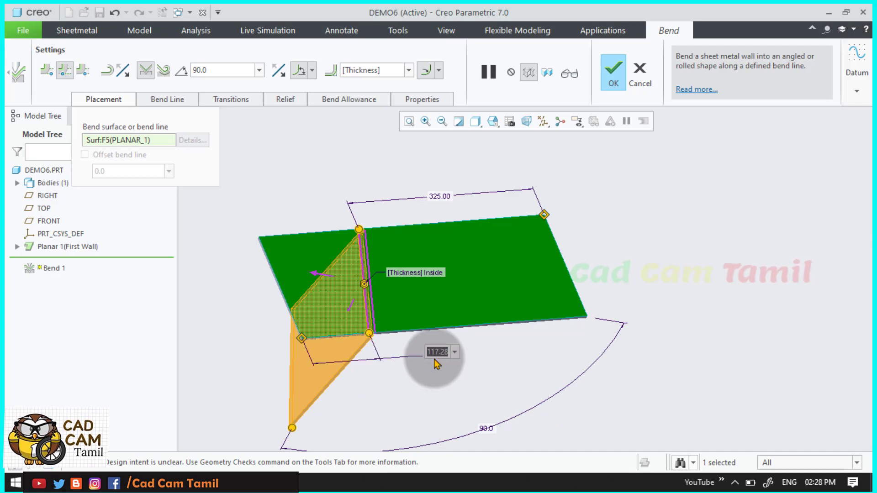
- Dimension the bend line ends at 100 and 400 from the sheet corners
{"action": "type", "text": "100"}
{"action": "key", "text": "Return"}
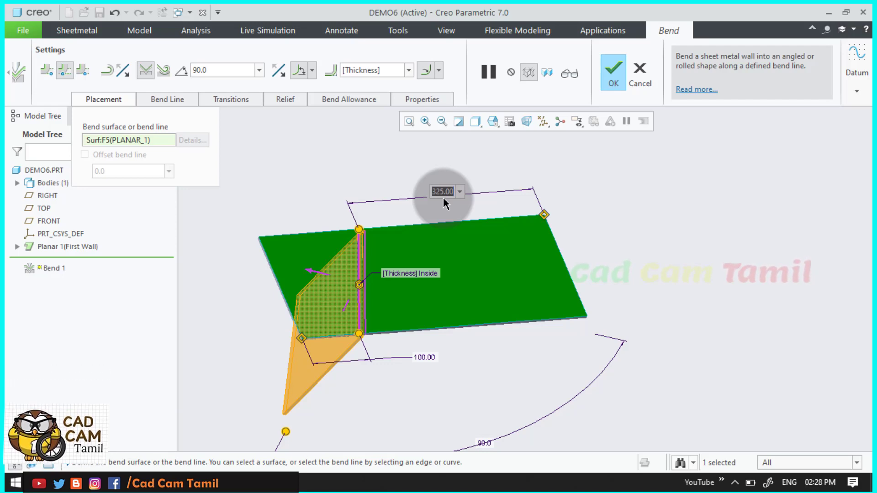
{"action": "type", "text": "400"}
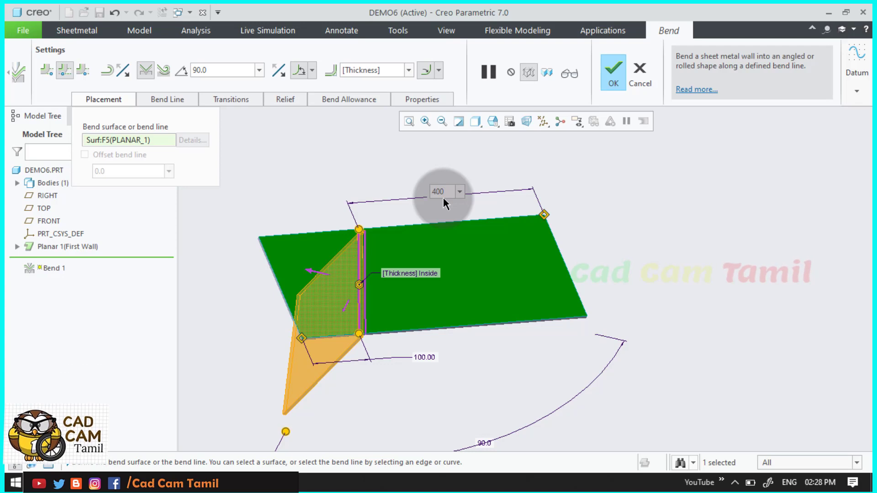
{"action": "key", "text": "Return"}
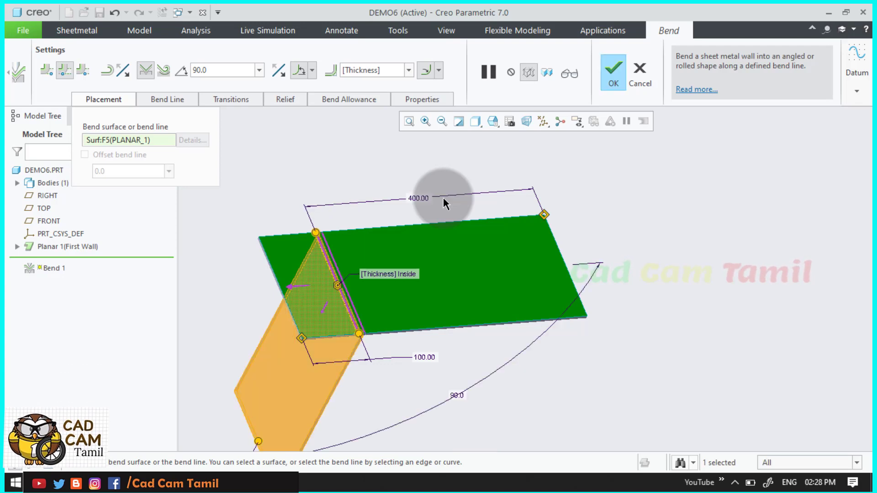
{"action": "mouse_move", "coordinate": [577, 202]}
{"action": "middle_mouse_down"}
{"action": "mouse_move", "coordinate": [558, 182]}
{"action": "mouse_move", "coordinate": [569, 194]}
{"action": "mouse_move", "coordinate": [388, 316]}
{"action": "mouse_move", "coordinate": [466, 268]}
{"action": "mouse_move", "coordinate": [485, 303]}
{"action": "mouse_move", "coordinate": [511, 281]}
{"action": "mouse_move", "coordinate": [489, 288]}
{"action": "middle_mouse_up"}
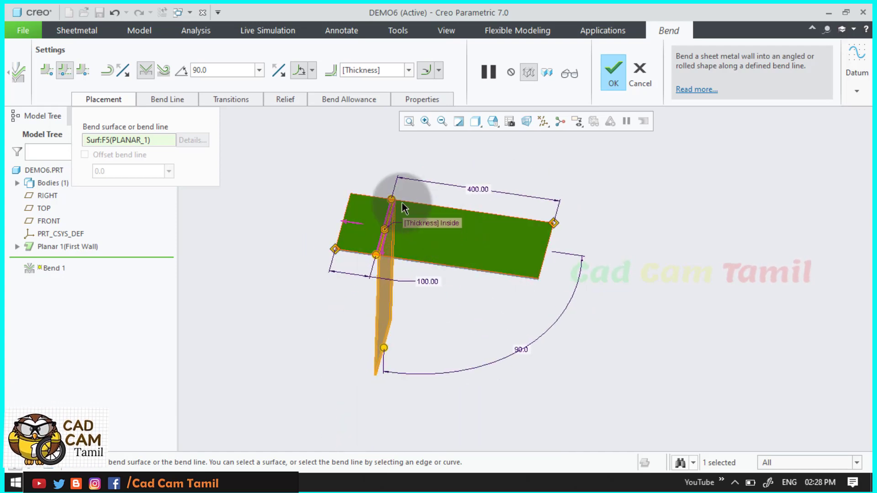
{"action": "middle_click_drag", "start_coordinate": [402, 202], "coordinate": [577, 196]}
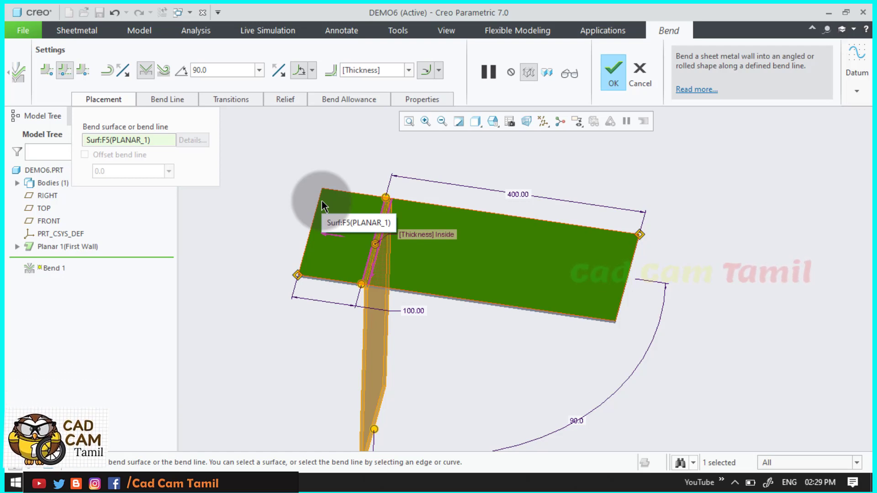
- Flip Bend 1's fold side and direction, checking the downward 90° flange
{"action": "middle_click_drag", "start_coordinate": [497, 368], "coordinate": [415, 277]}
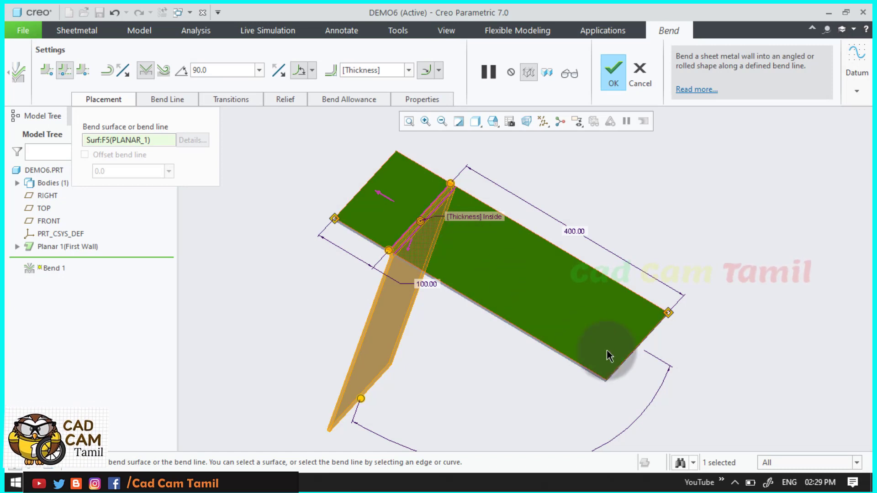
{"action": "scroll", "coordinate": [533, 124], "scroll_direction": "down", "scroll_amount": 2}
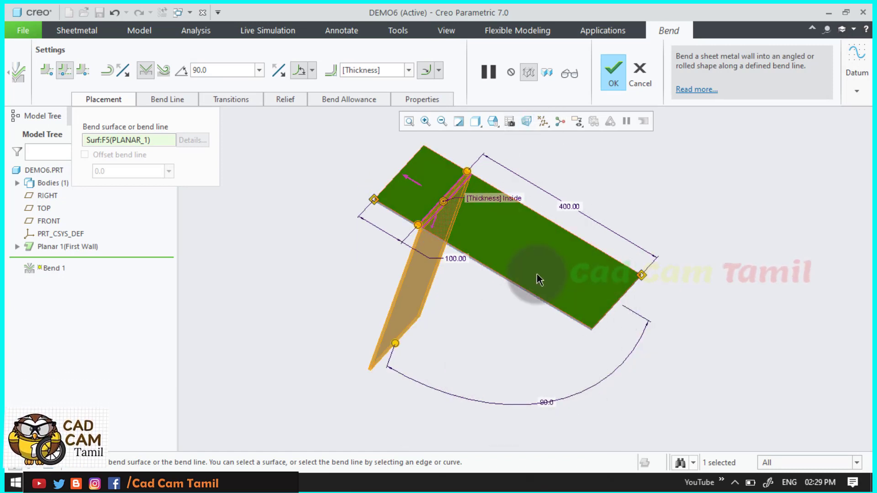
{"action": "scroll", "coordinate": [471, 359], "scroll_direction": "down", "scroll_amount": 1}
{"action": "scroll", "coordinate": [479, 213], "scroll_direction": "up", "scroll_amount": 1}
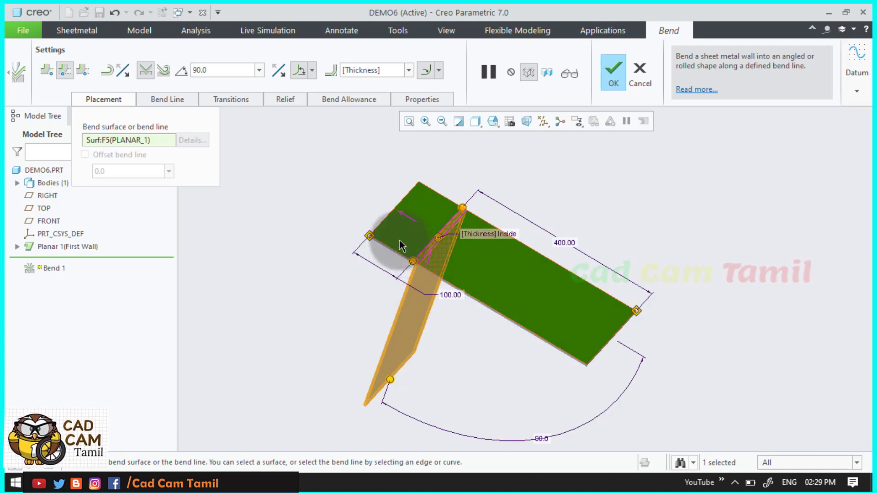
{"action": "left_click", "coordinate": [404, 216]}
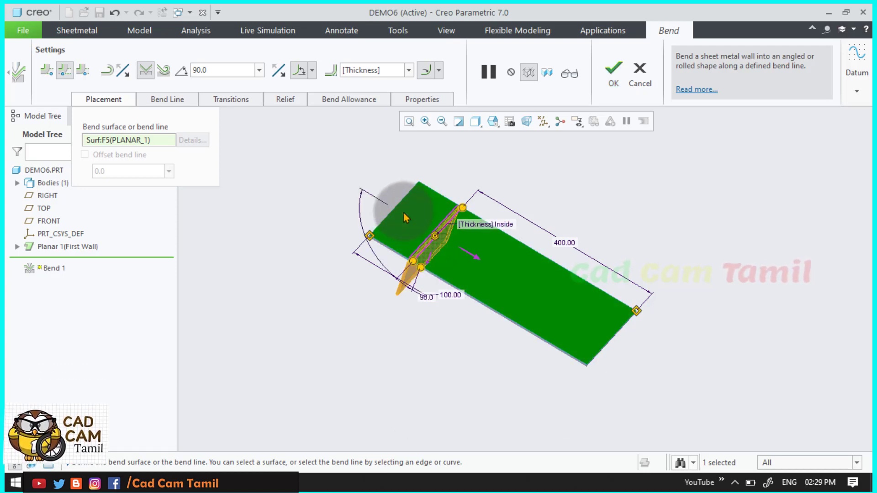
{"action": "middle_click_drag", "start_coordinate": [387, 376], "coordinate": [504, 269]}
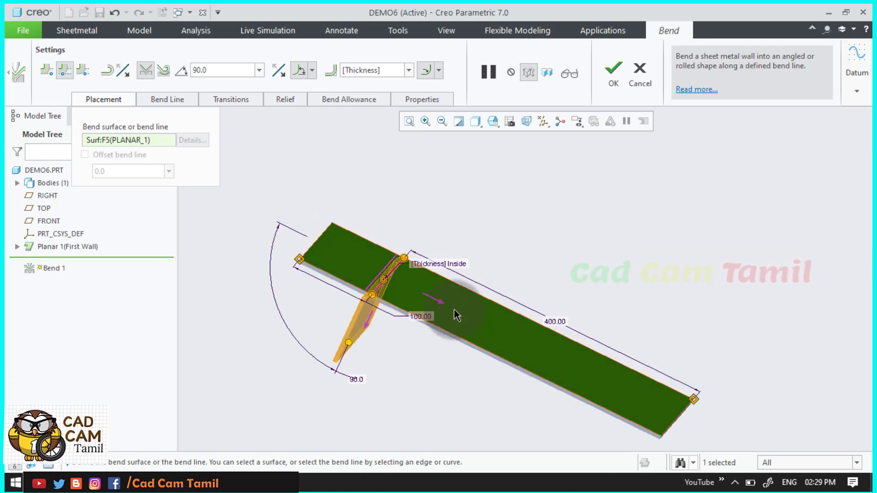
{"action": "left_click", "coordinate": [440, 303]}
{"action": "middle_click_drag", "start_coordinate": [346, 265], "coordinate": [268, 223]}
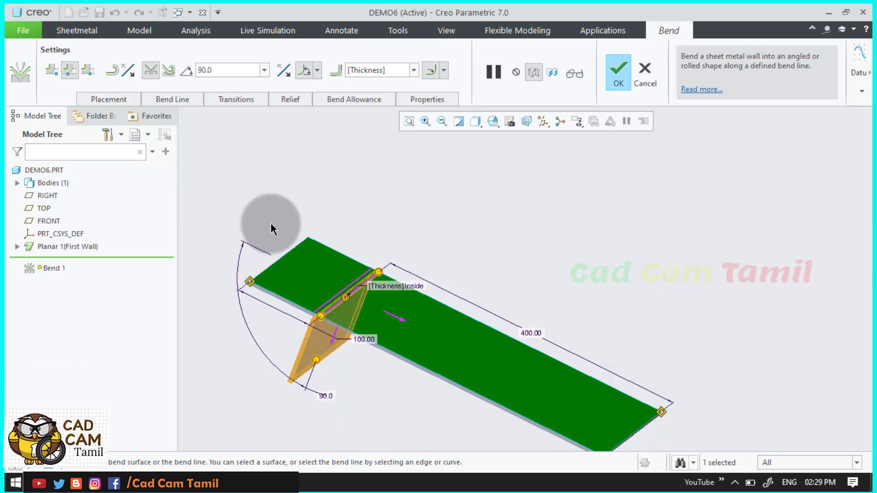
- Change Bend 1's inside radius from [Thickness] to 10, then to 30.00, and inspect the fold
{"action": "left_click", "coordinate": [406, 71]}
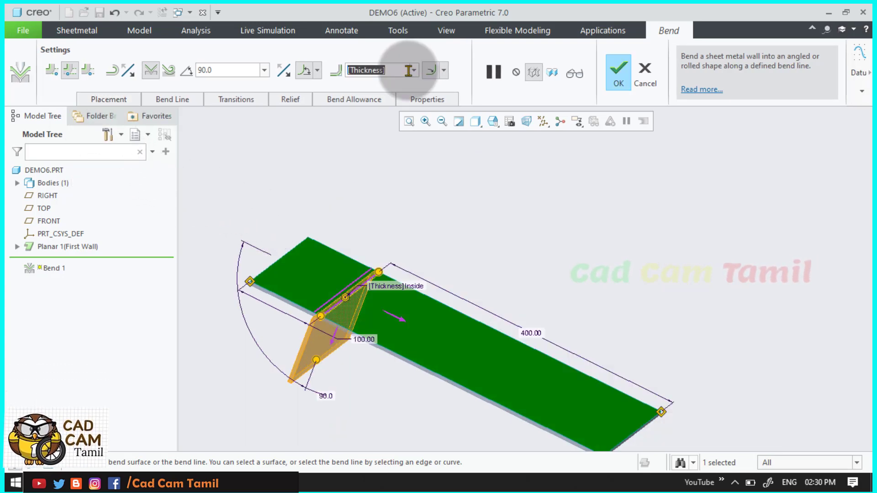
{"action": "type", "text": "10"}
{"action": "key", "text": "Return"}
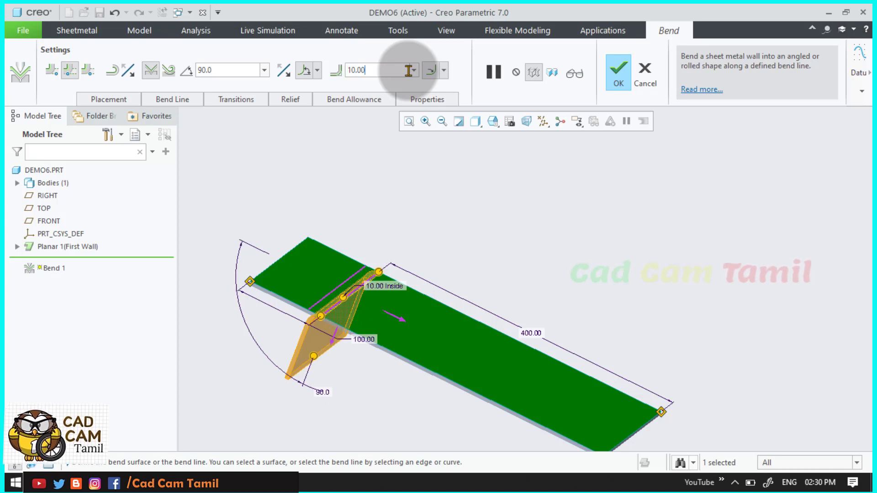
{"action": "type", "text": "30"}
{"action": "key", "text": "Return"}
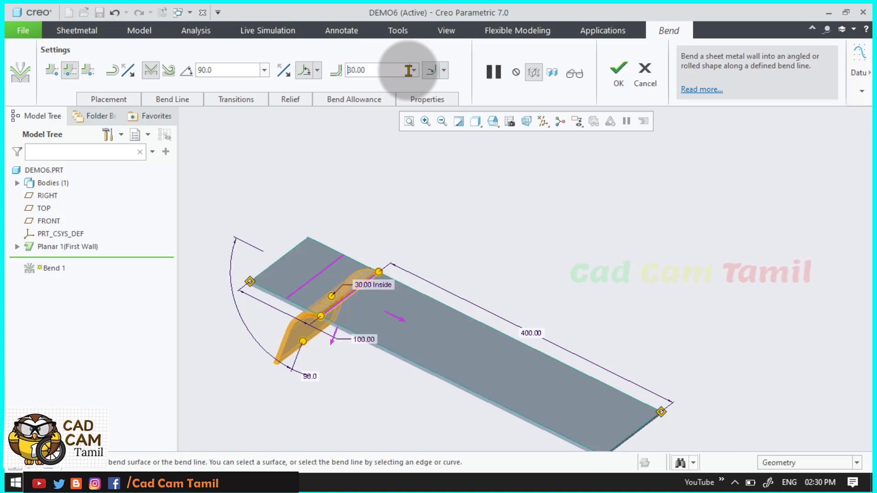
{"action": "middle_click_drag", "start_coordinate": [545, 264], "coordinate": [493, 200]}
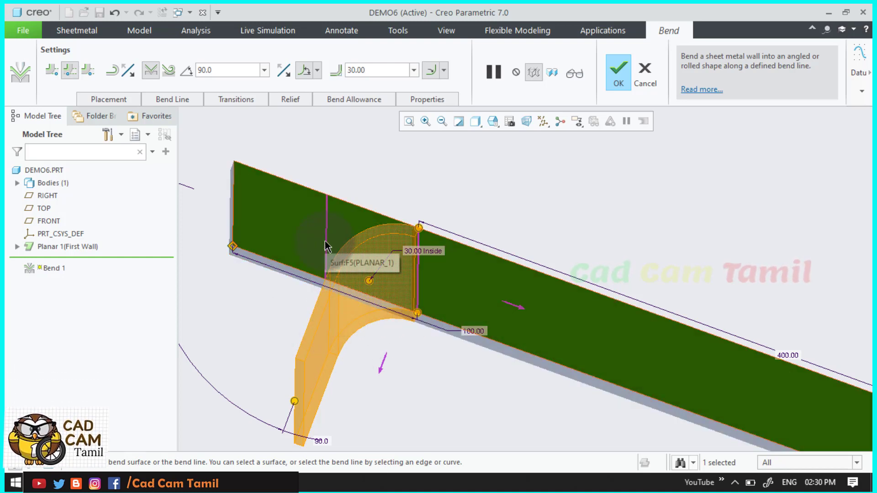
{"action": "left_click", "coordinate": [54, 77]}
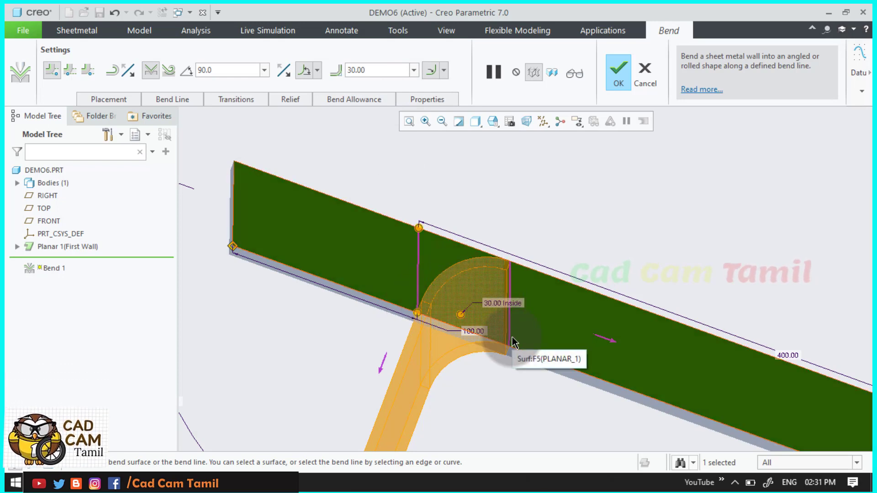
{"action": "left_click", "coordinate": [87, 69]}
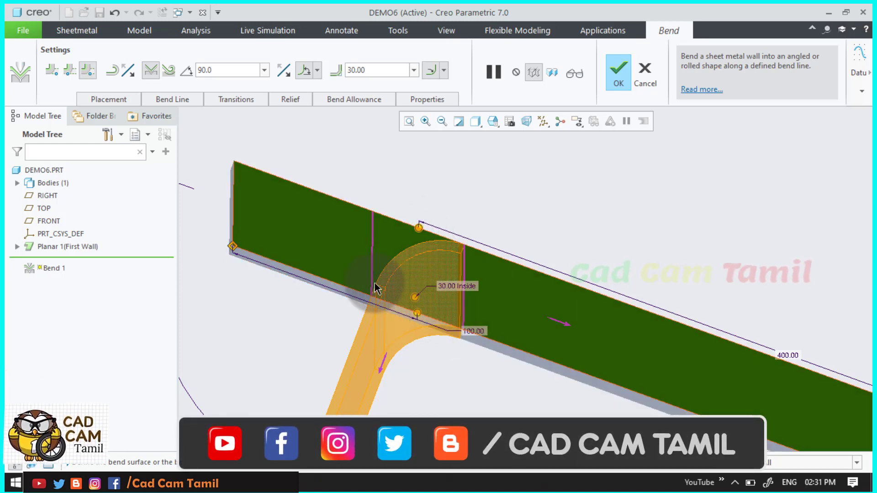
{"action": "left_click", "coordinate": [74, 73]}
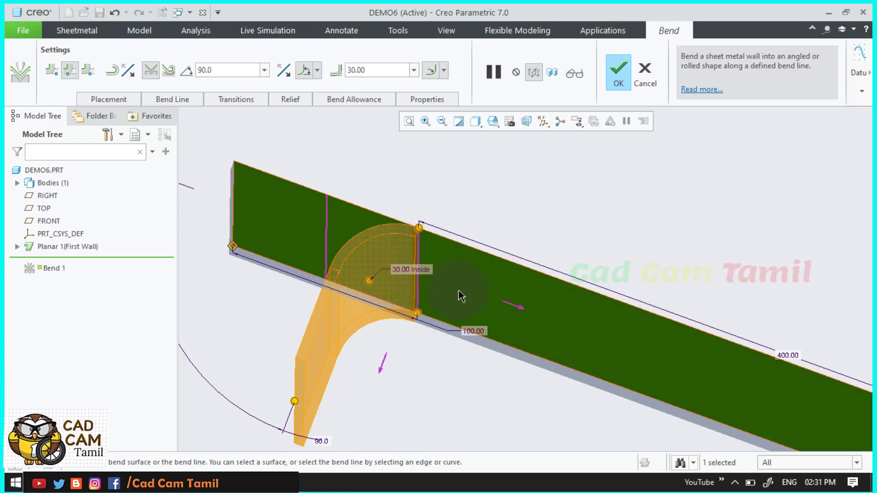
{"action": "left_click", "coordinate": [129, 70]}
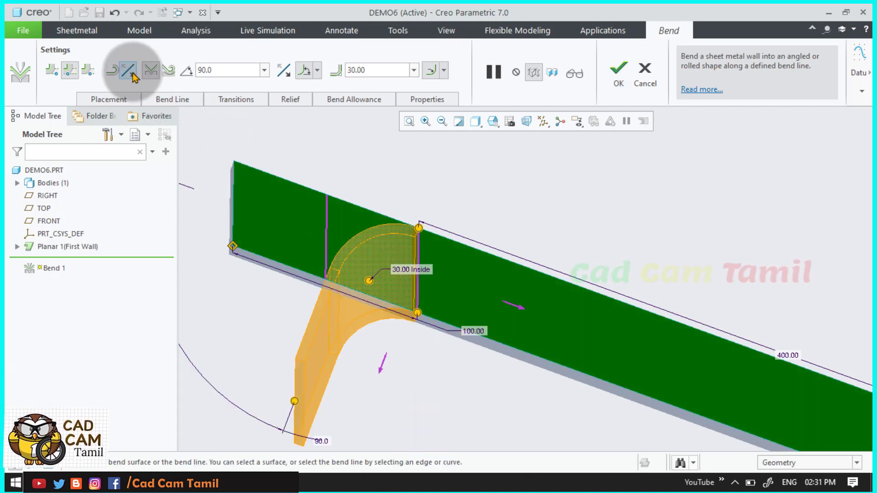
{"action": "scroll", "coordinate": [489, 249], "scroll_direction": "down", "scroll_amount": 5}
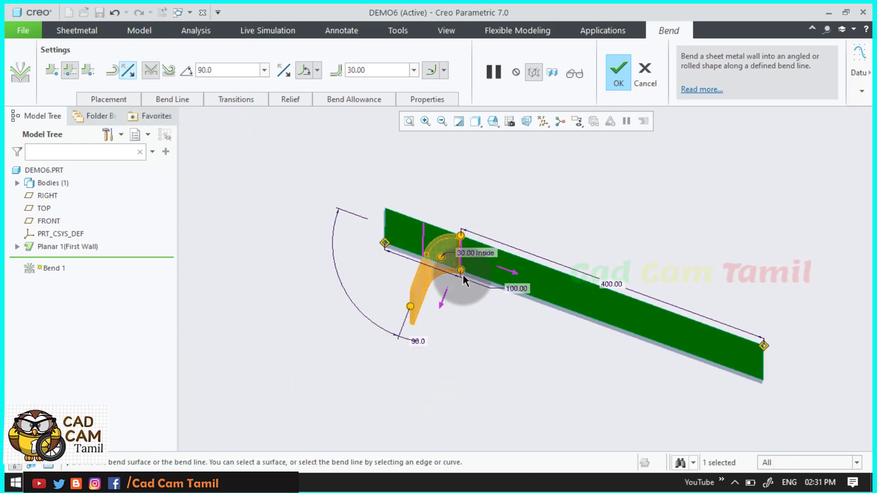
{"action": "left_click", "coordinate": [133, 74]}
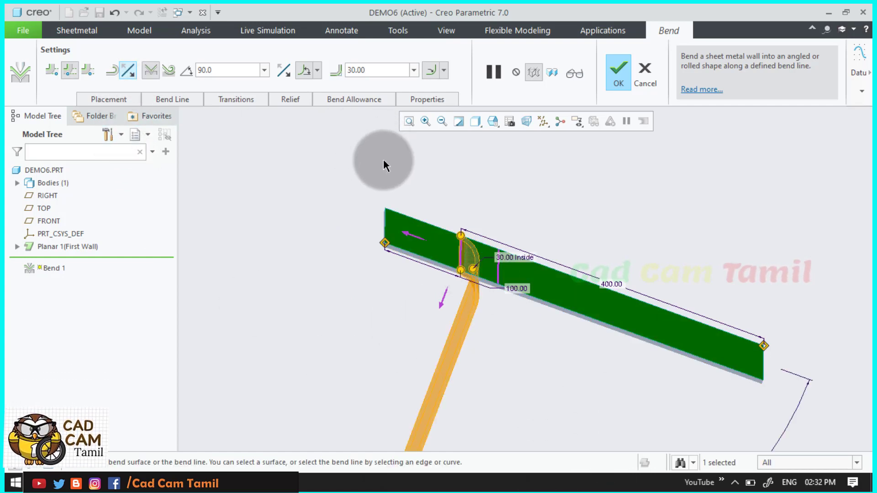
{"action": "scroll", "coordinate": [382, 161], "scroll_direction": "down", "scroll_amount": 3}
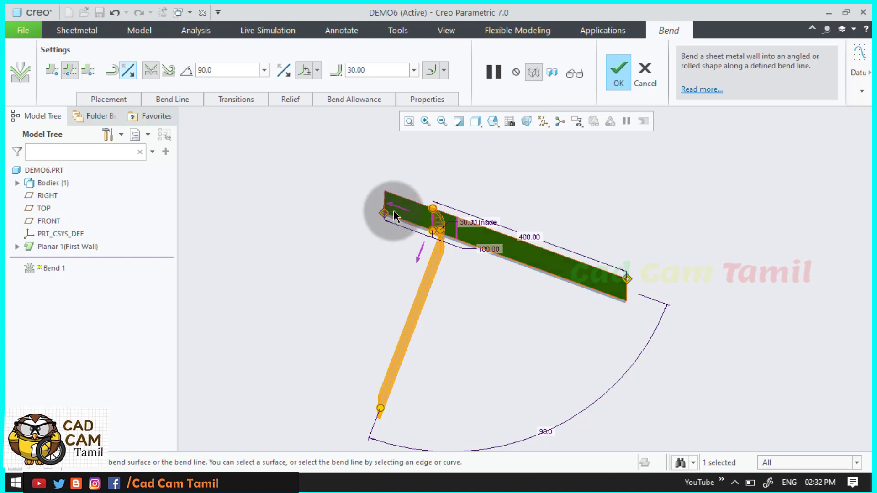
{"action": "left_click", "coordinate": [396, 210]}
{"action": "scroll", "coordinate": [465, 203], "scroll_direction": "up", "scroll_amount": 2}
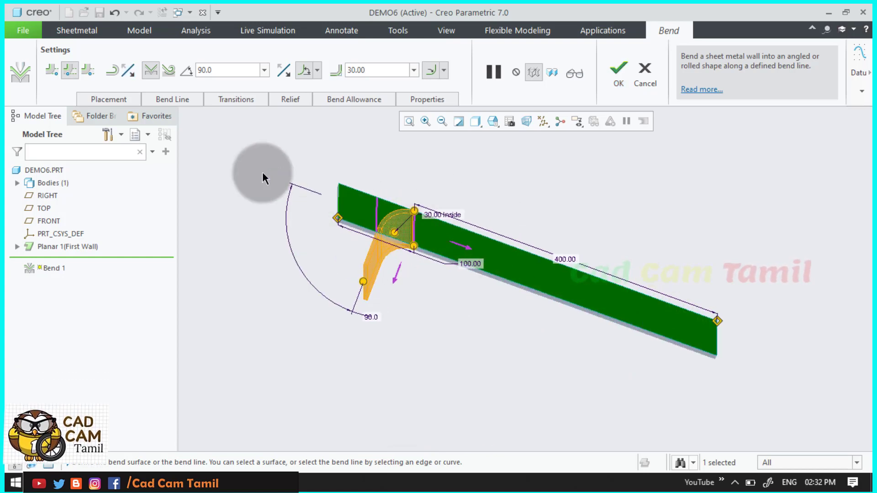
{"action": "scroll", "coordinate": [431, 204], "scroll_direction": "up", "scroll_amount": 1}
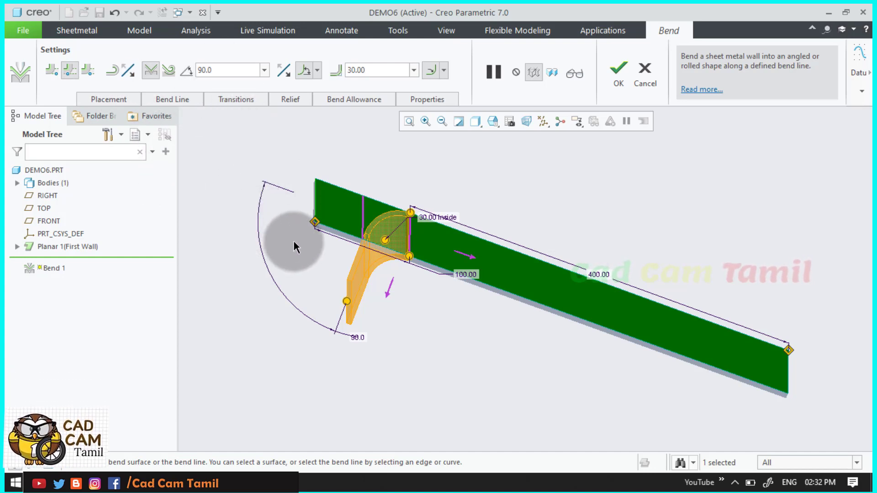
- Drag the bend angle to about 57°, then set it to 35 on the model
{"action": "left_click_drag", "start_coordinate": [348, 309], "coordinate": [323, 265]}
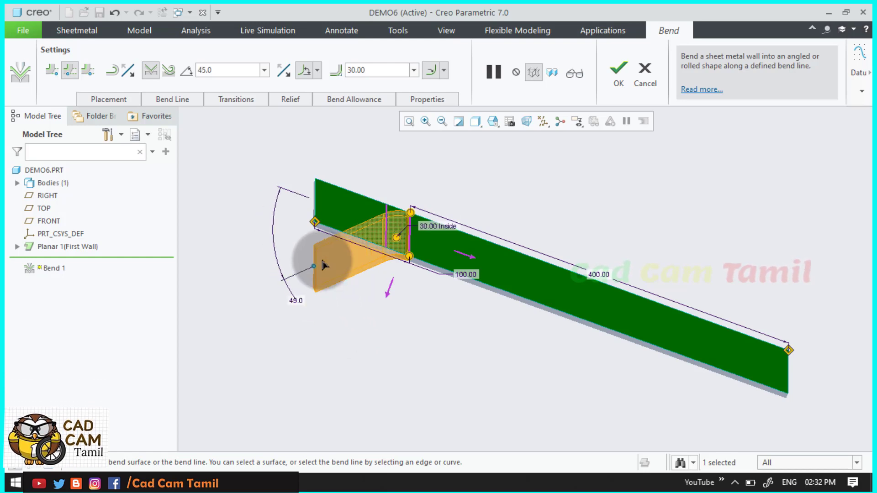
{"action": "scroll", "coordinate": [323, 265], "scroll_direction": "down", "scroll_amount": 4}
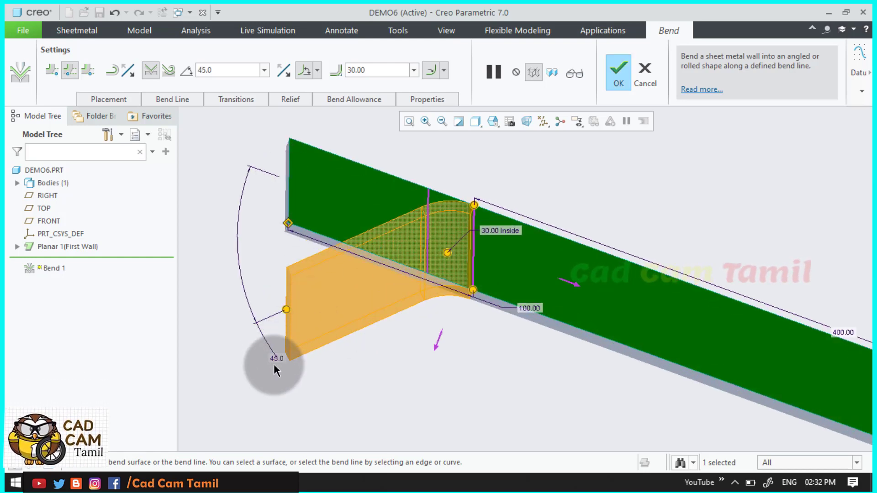
{"action": "double_click", "coordinate": [275, 362]}
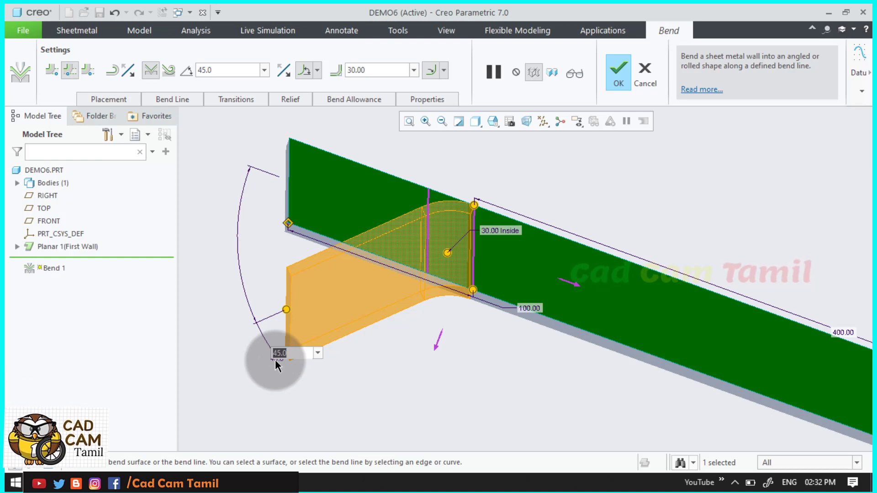
{"action": "type", "text": "3"}
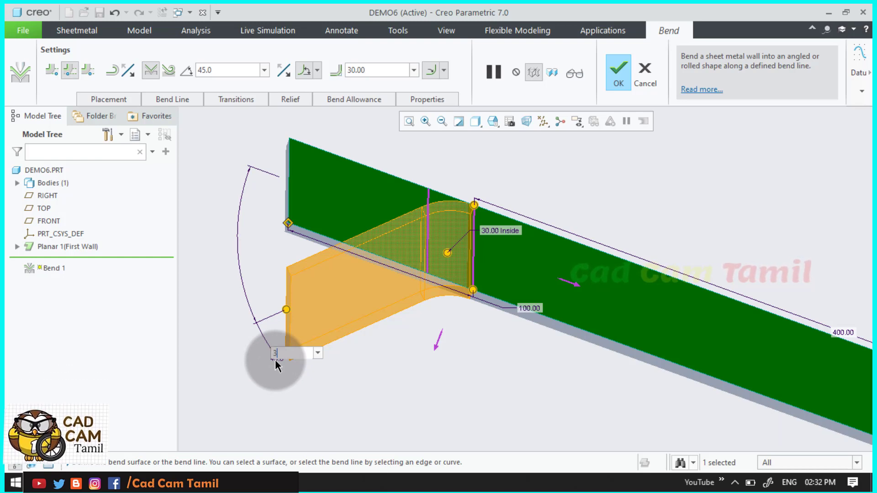
{"action": "type", "text": "5"}
{"action": "key", "text": "Return"}
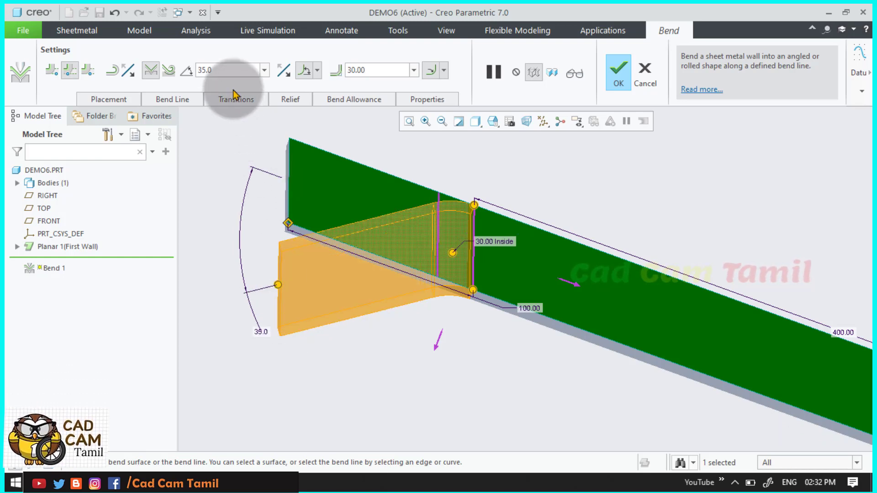
- Try 65 and 120 in the ribbon angle field, settling on a 40° bend angle
{"action": "double_click", "coordinate": [232, 69]}
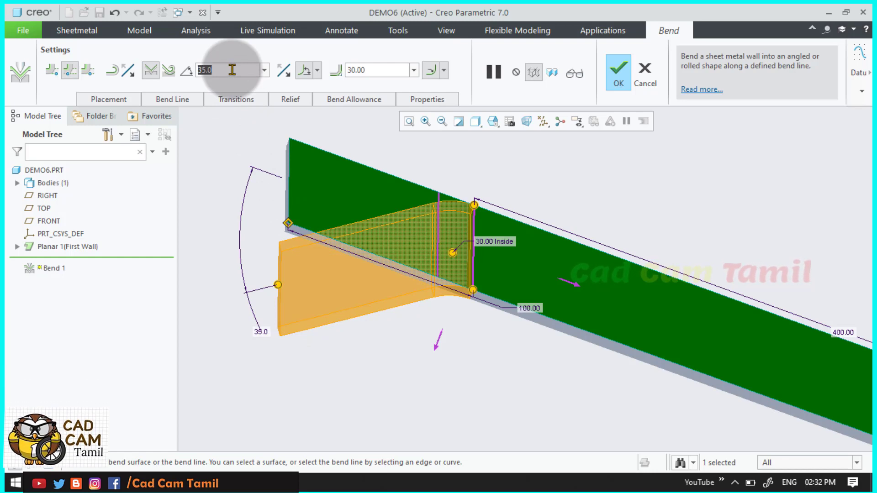
{"action": "key", "text": "Return"}
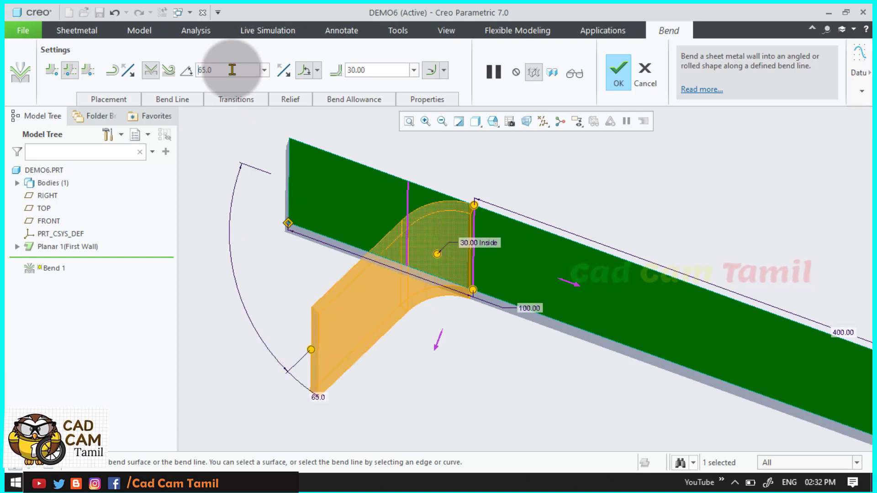
{"action": "double_click", "coordinate": [232, 70]}
{"action": "key", "text": "Return"}
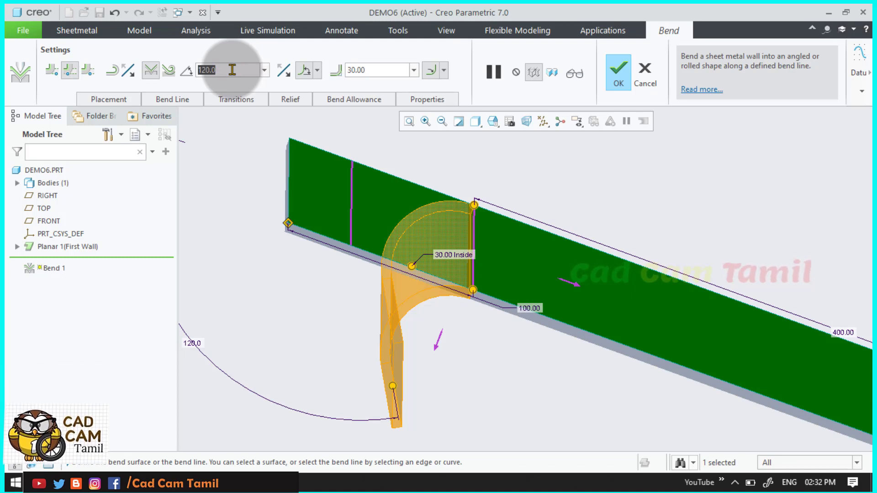
{"action": "type", "text": "40"}
{"action": "key", "text": "Return"}
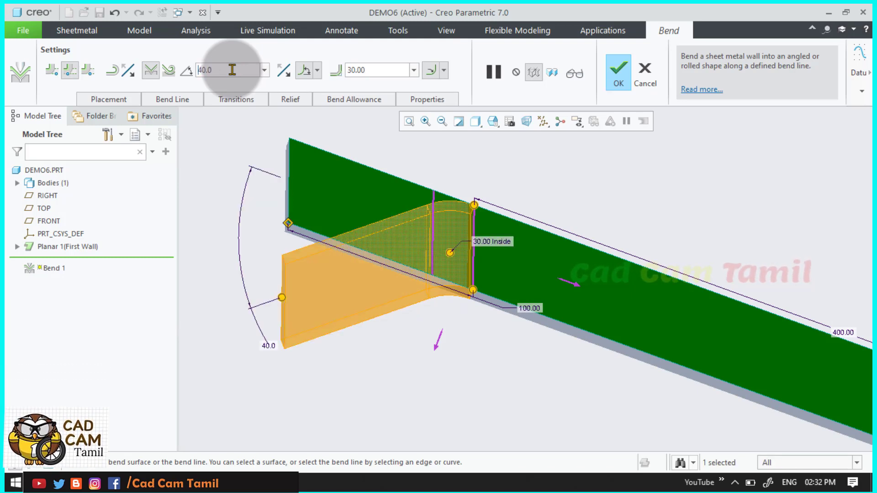
- Flip Bend 1's direction up and back several times, leaving it hanging downward
{"action": "left_click", "coordinate": [284, 71]}
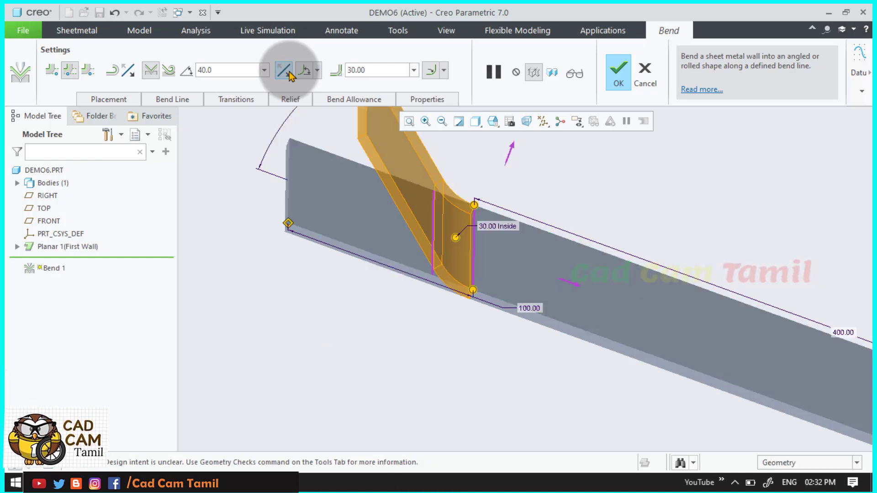
{"action": "middle_click_drag", "start_coordinate": [347, 315], "coordinate": [366, 329]}
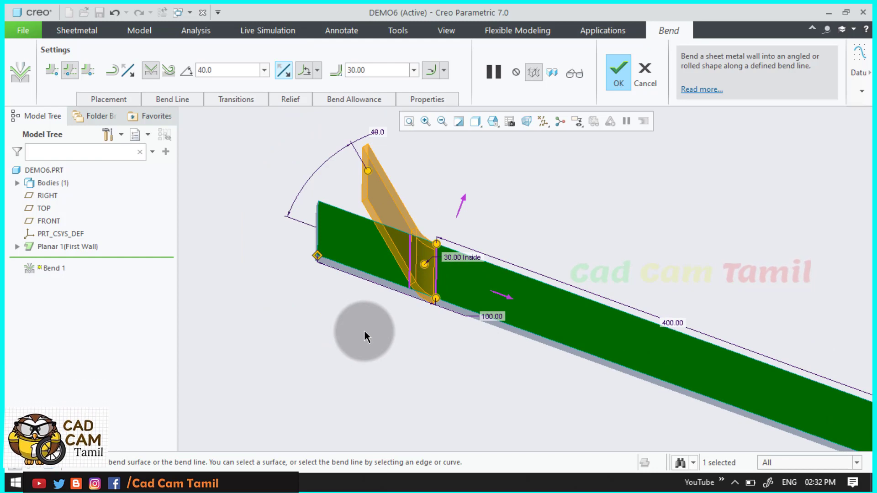
{"action": "left_click", "coordinate": [288, 70]}
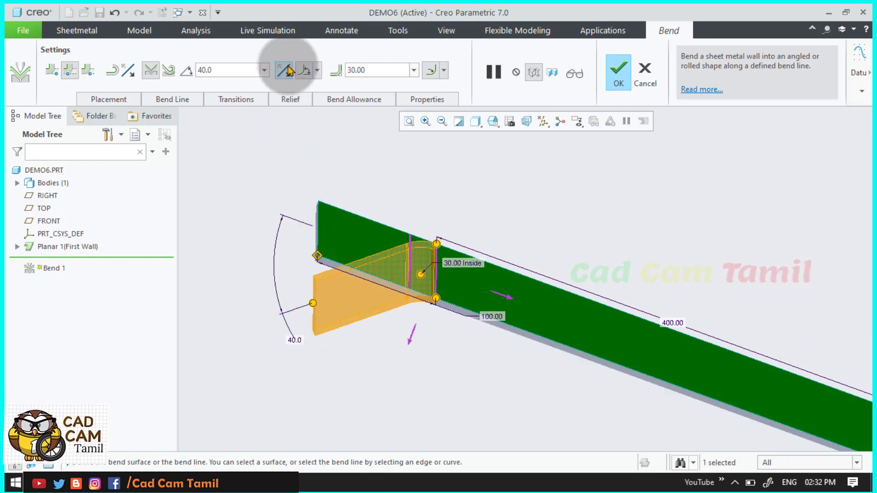
{"action": "left_click", "coordinate": [410, 345]}
{"action": "left_click", "coordinate": [459, 197]}
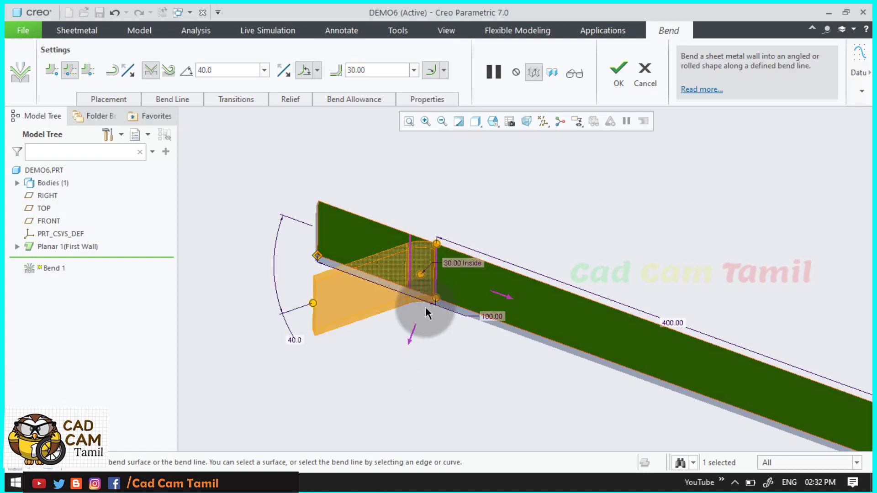
{"action": "left_click", "coordinate": [411, 344]}
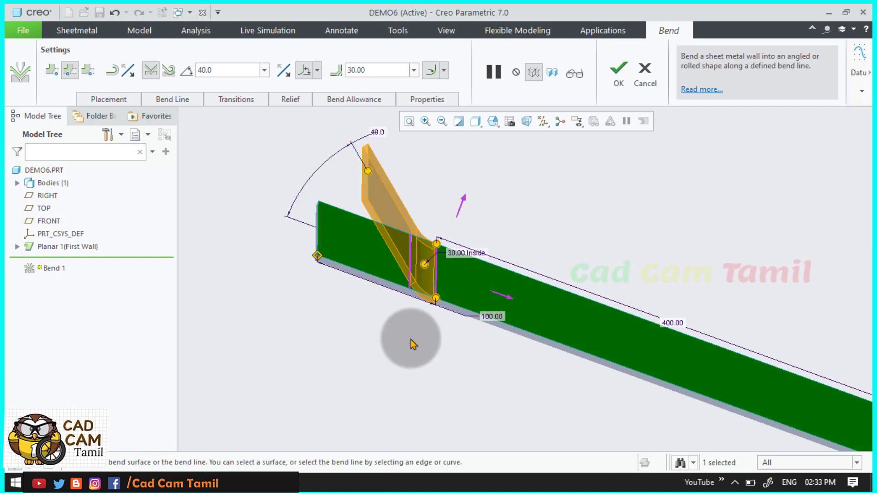
{"action": "left_click", "coordinate": [462, 200]}
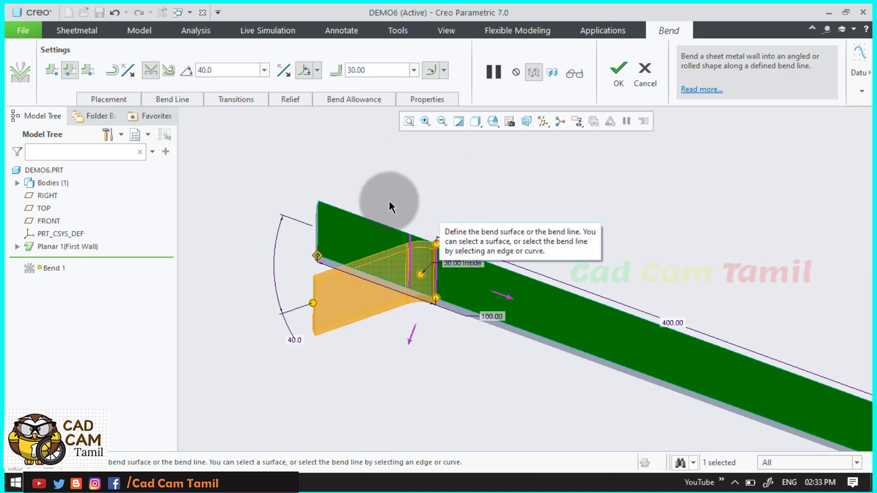
- Change the bend type to rolled and choose the second bend orientation option
{"action": "left_click", "coordinate": [317, 70]}
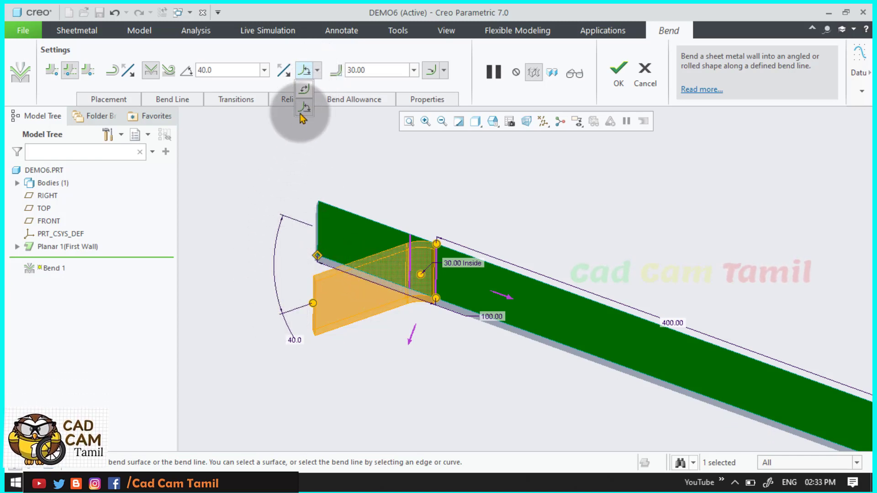
{"action": "left_click", "coordinate": [305, 89]}
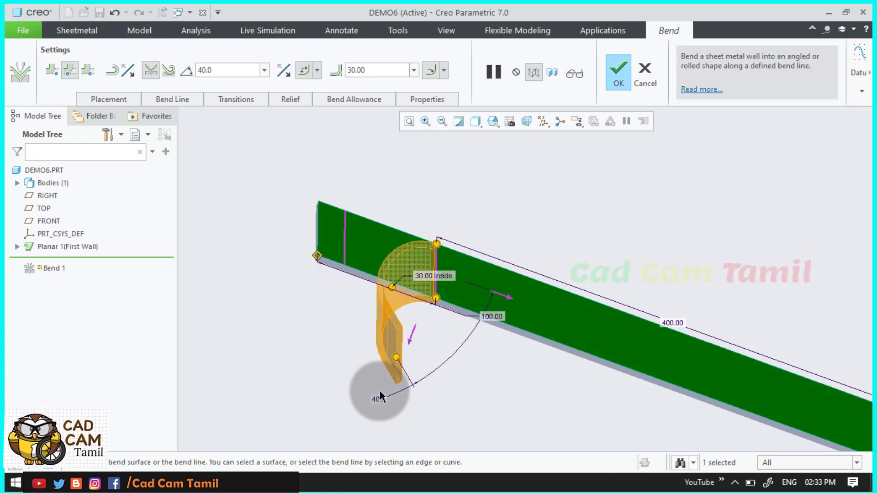
{"action": "middle_click_drag", "start_coordinate": [470, 368], "coordinate": [451, 262]}
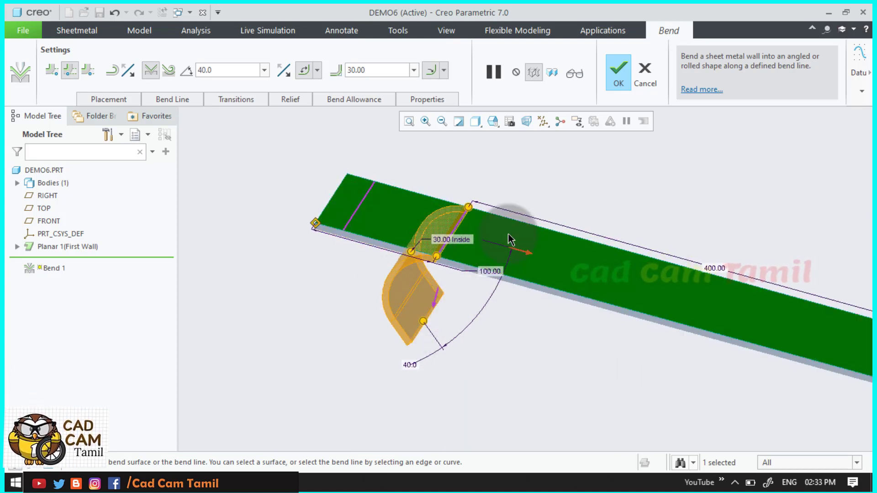
{"action": "left_click", "coordinate": [292, 72]}
{"action": "left_click", "coordinate": [291, 72]}
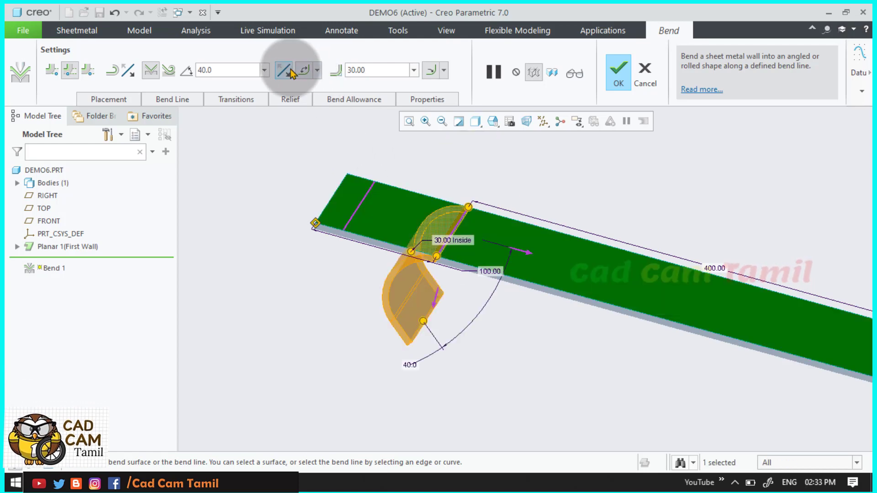
{"action": "left_click", "coordinate": [317, 73]}
{"action": "left_click", "coordinate": [305, 107]}
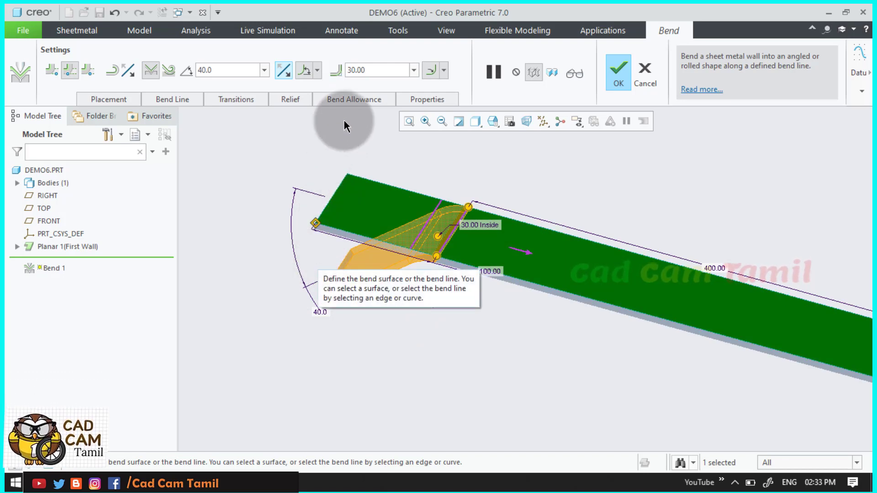
- Try Outside and Inside radius sides, then use SMT_DFLT_RADIUS_SIDE and review Placement
{"action": "left_click", "coordinate": [444, 71]}
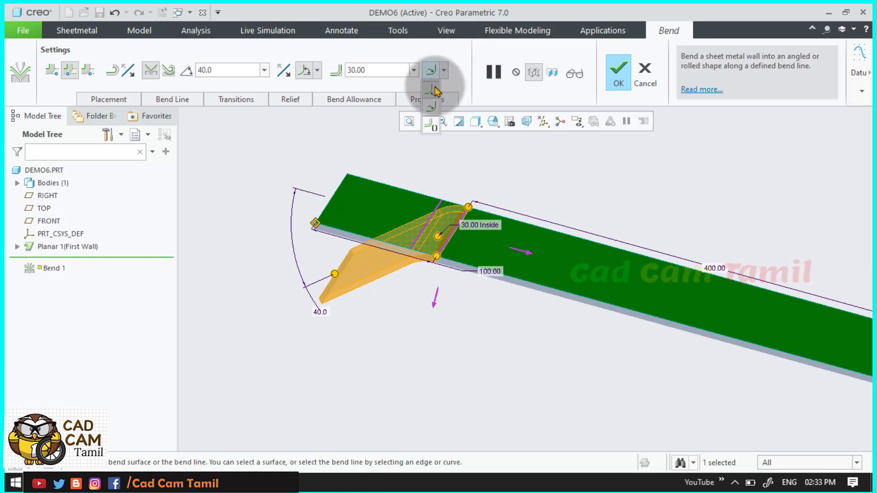
{"action": "left_click", "coordinate": [435, 90]}
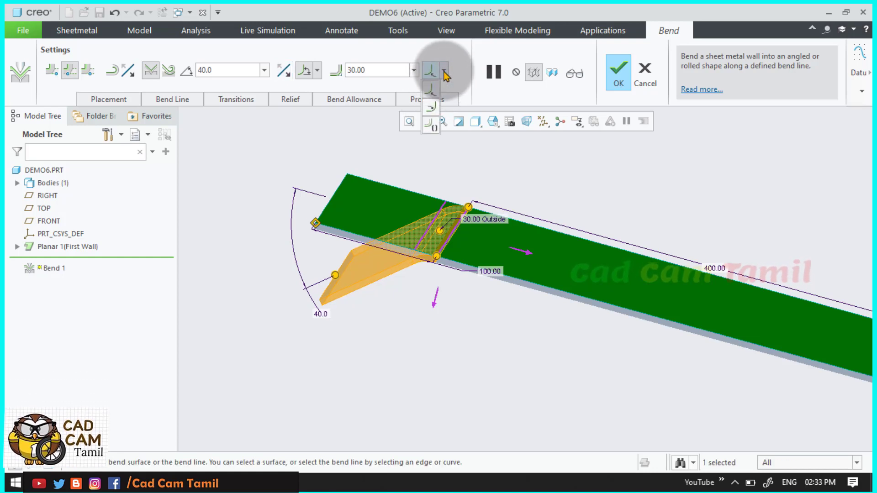
{"action": "left_click", "coordinate": [433, 88]}
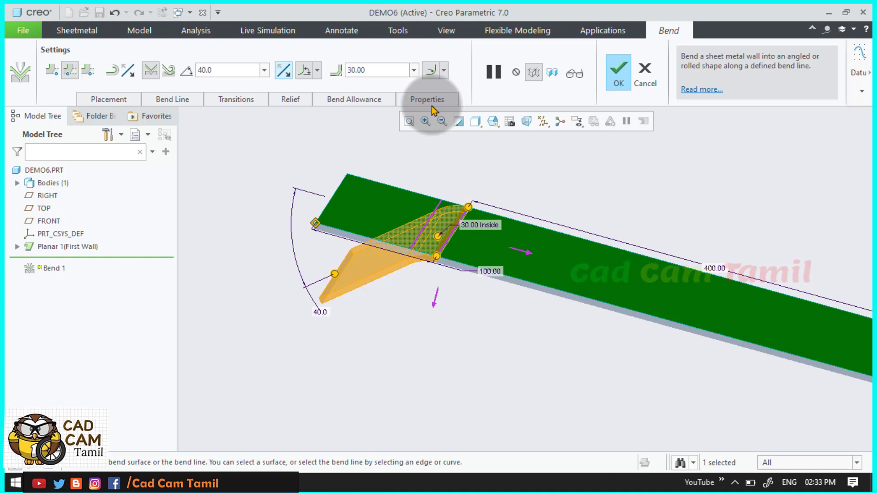
{"action": "left_click", "coordinate": [432, 71]}
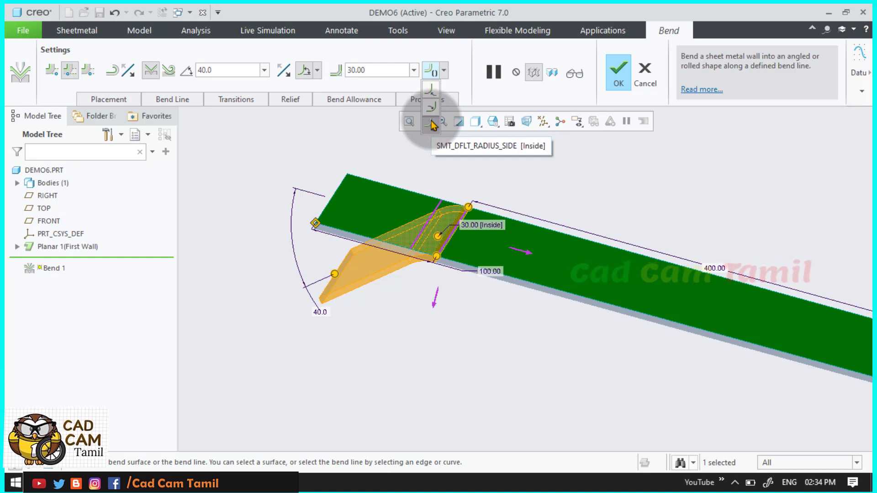
{"action": "left_click", "coordinate": [428, 147]}
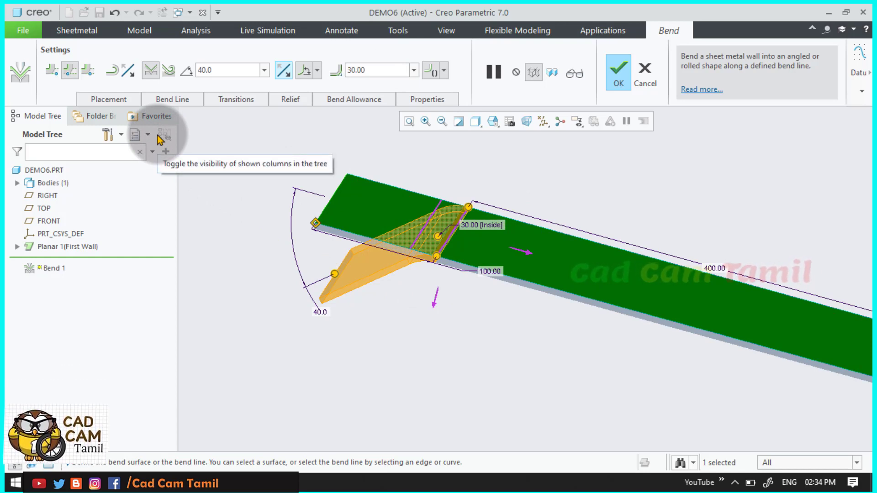
{"action": "left_click", "coordinate": [107, 99]}
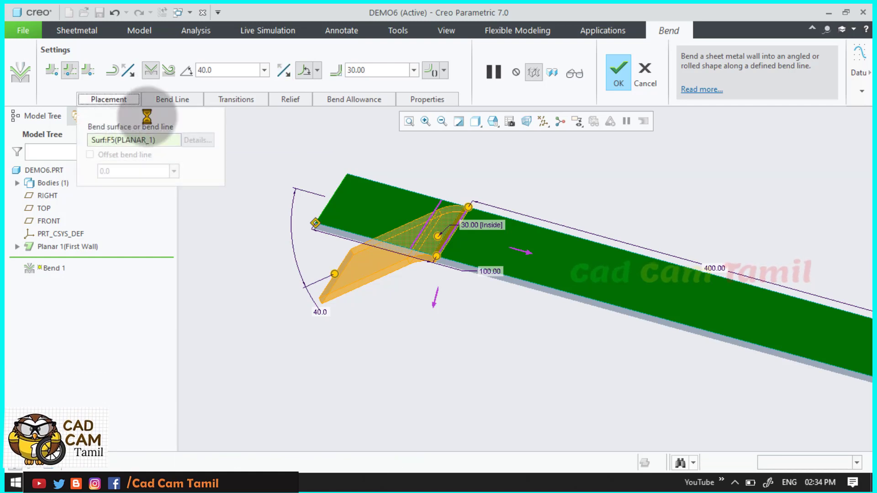
{"action": "left_click", "coordinate": [108, 99]}
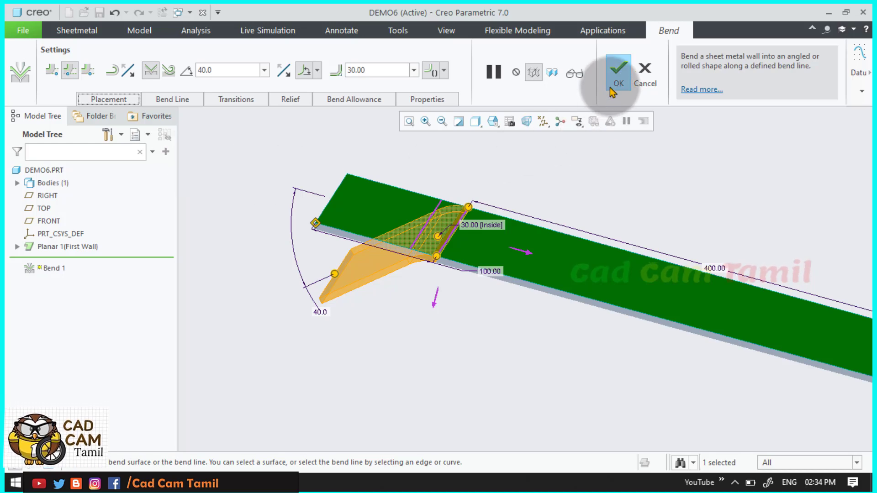
- Finish Bend 1, then suppress it from the Model Tree and confirm
{"action": "left_click", "coordinate": [618, 72]}
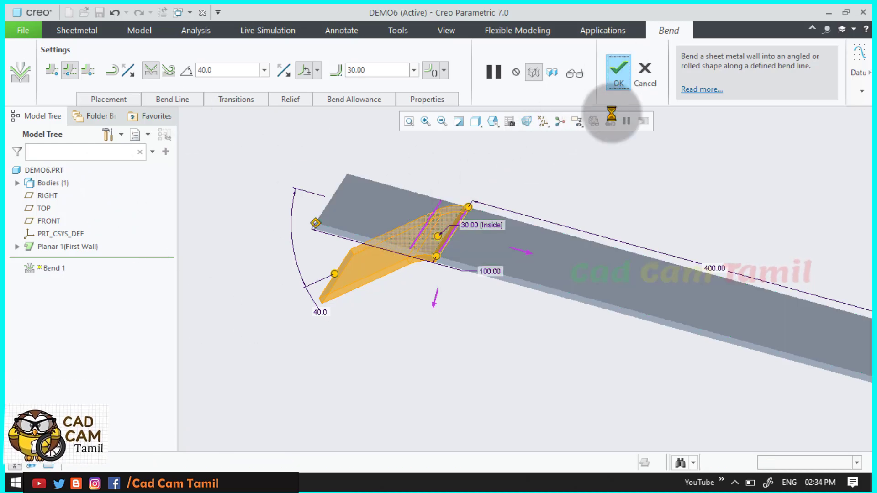
{"action": "left_click", "coordinate": [48, 259]}
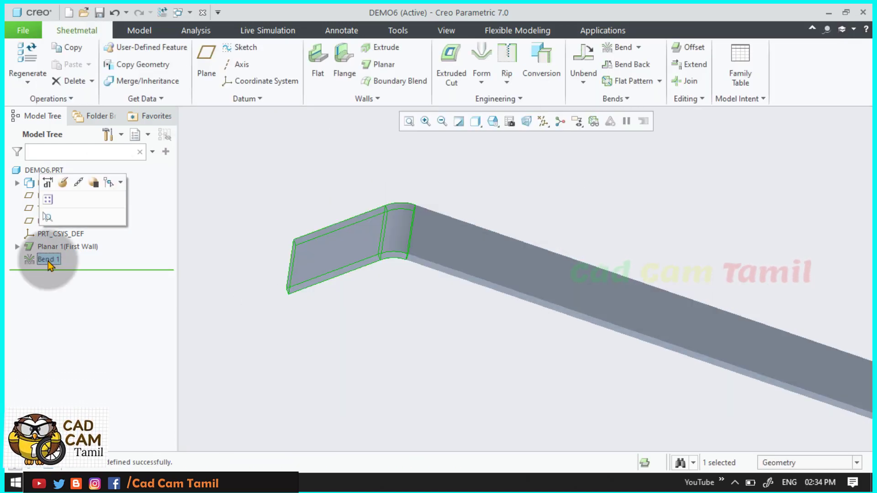
{"action": "left_click", "coordinate": [94, 183]}
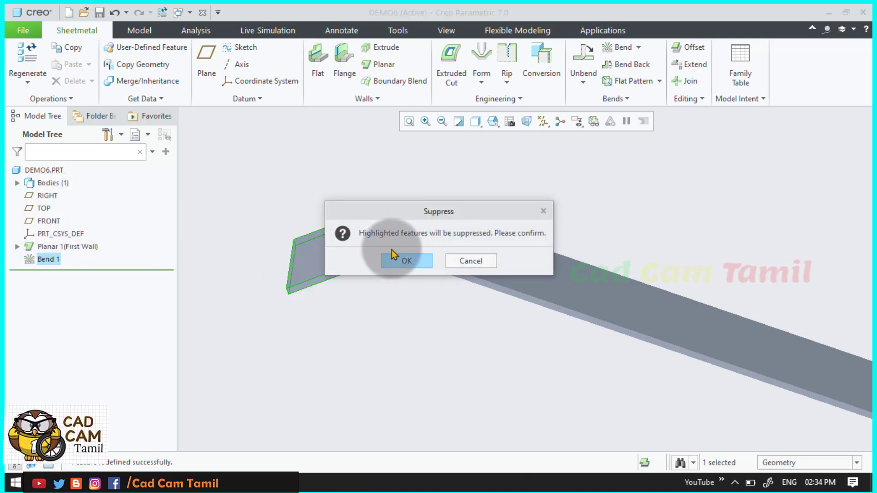
{"action": "left_click", "coordinate": [398, 259]}
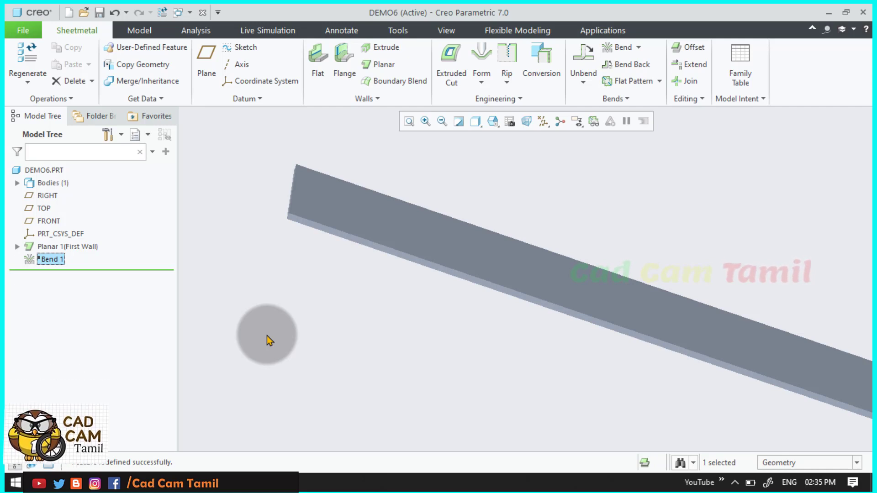
- Start Bend 2 on the plate's top surface and open its bend line sketch
{"action": "left_click", "coordinate": [612, 50]}
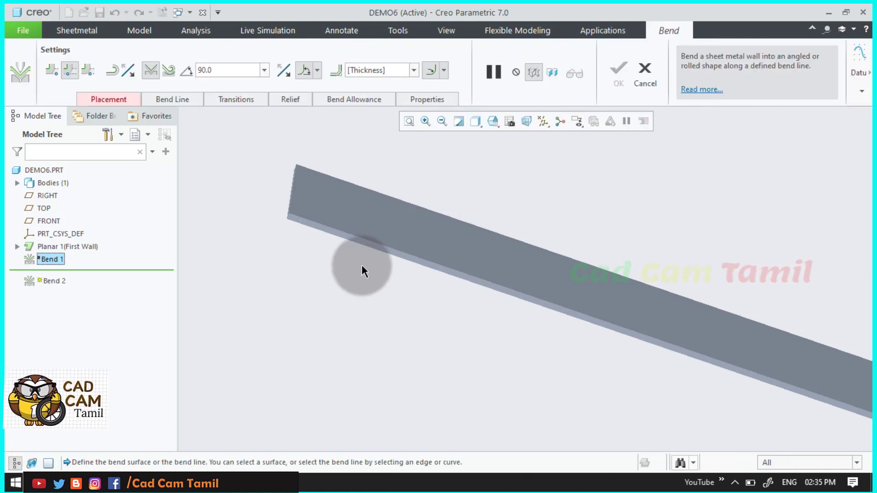
{"action": "left_click", "coordinate": [120, 104]}
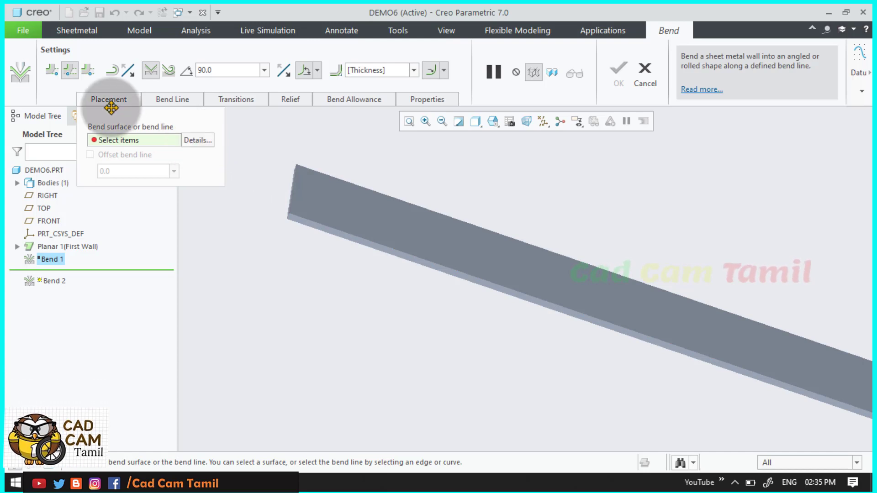
{"action": "left_click", "coordinate": [324, 199]}
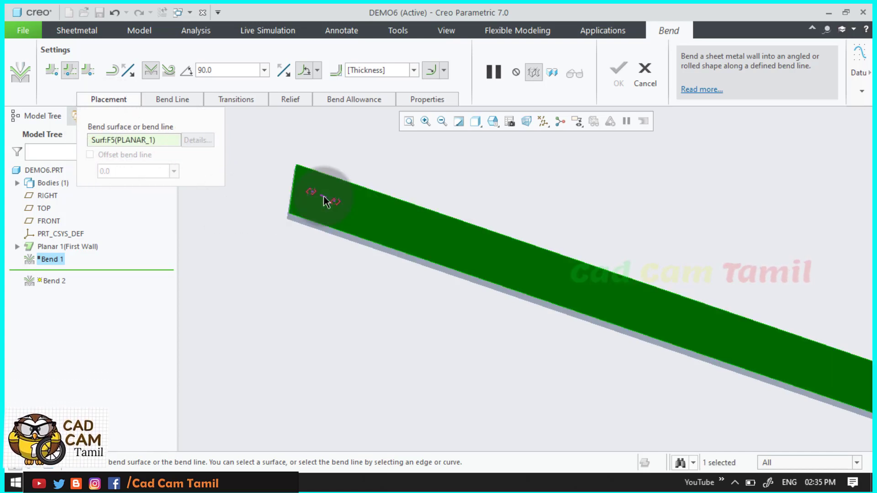
{"action": "left_click", "coordinate": [182, 105]}
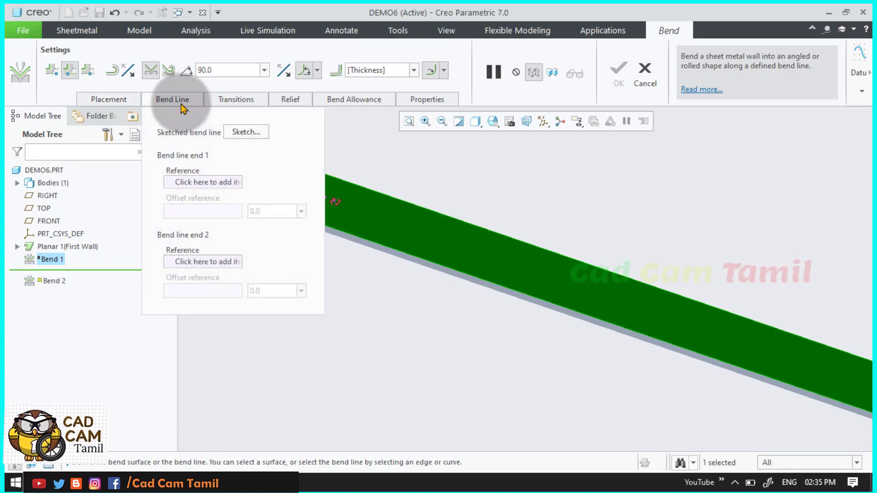
{"action": "scroll", "coordinate": [532, 259], "scroll_direction": "down", "scroll_amount": 3}
{"action": "scroll", "coordinate": [646, 235], "scroll_direction": "up", "scroll_amount": 1}
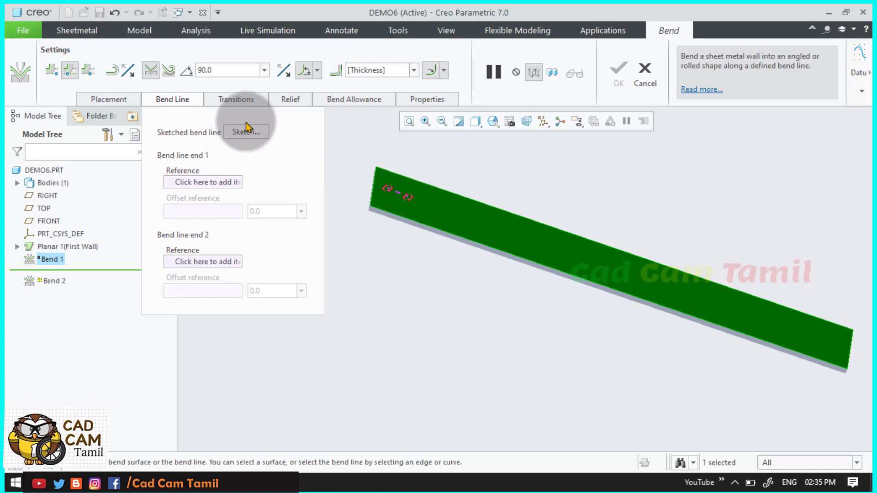
{"action": "left_click", "coordinate": [241, 134]}
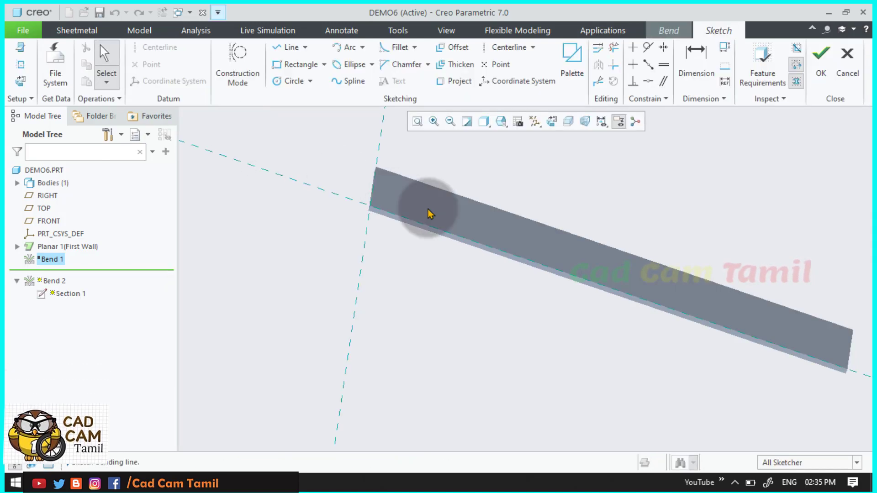
- Orient the sketch to Sketch View and review the sketch references
{"action": "left_click", "coordinate": [552, 122]}
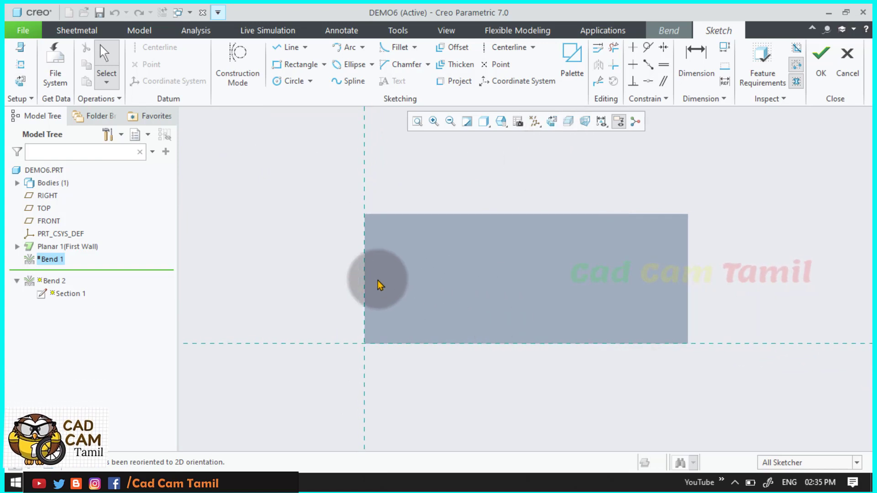
{"action": "right_click", "coordinate": [337, 194]}
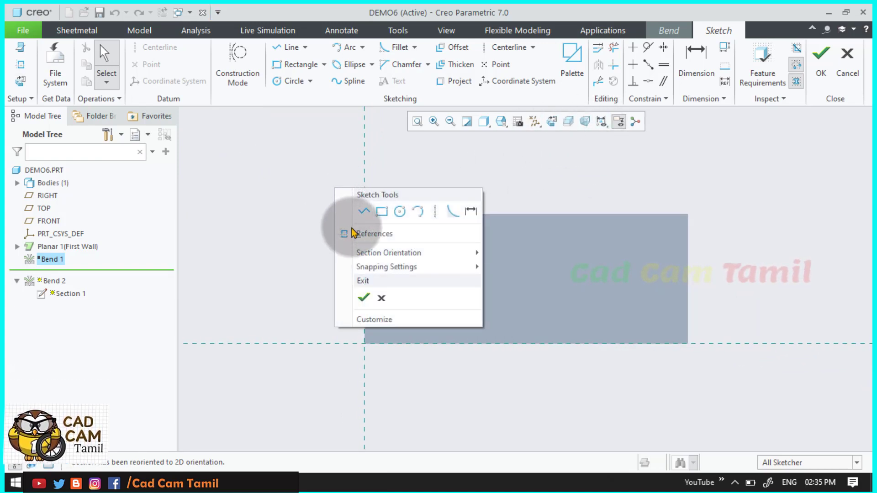
{"action": "left_click", "coordinate": [364, 211]}
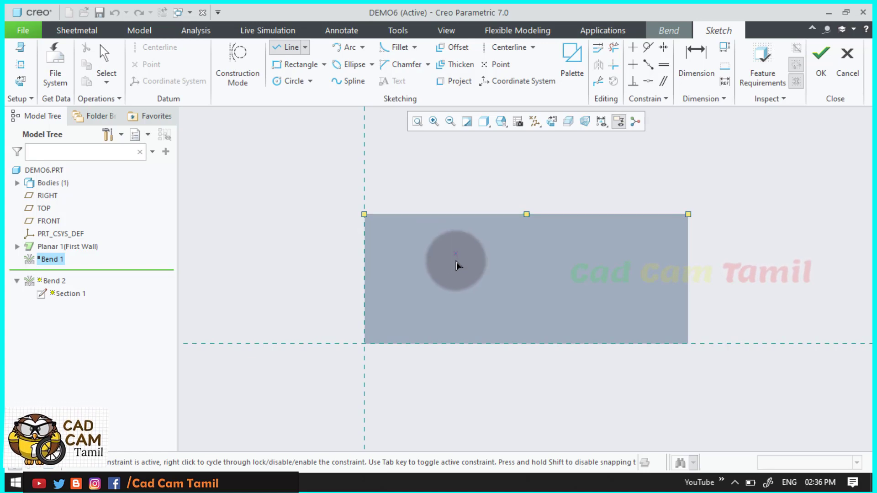
{"action": "right_click", "coordinate": [452, 204]}
{"action": "left_click", "coordinate": [487, 246]}
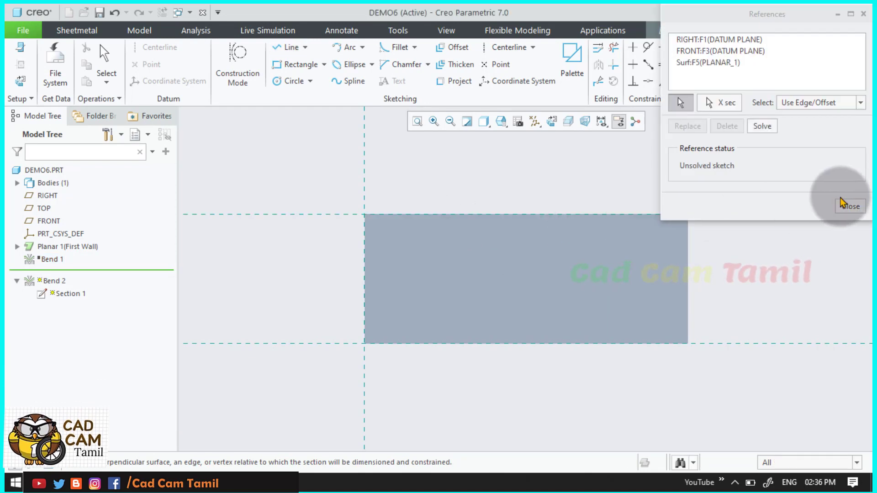
{"action": "left_click", "coordinate": [850, 206]}
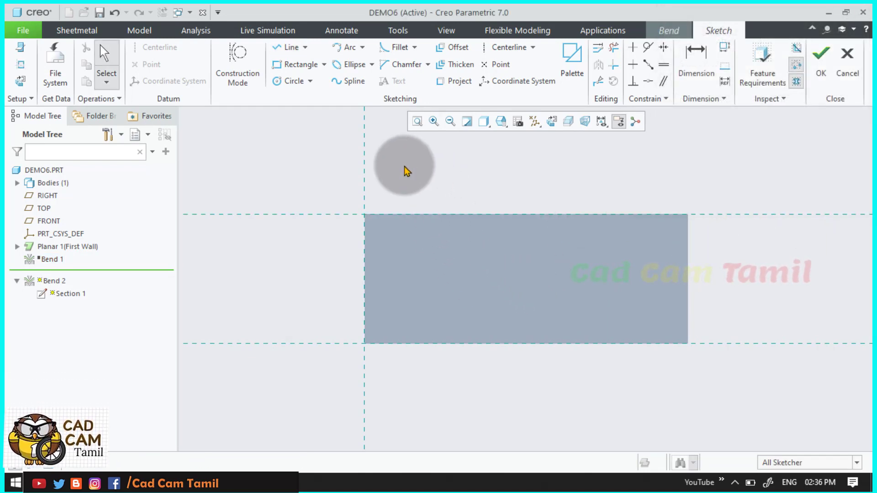
- Draw a vertical bend line across the plate at 150.00 from the edge and finish the sketch
{"action": "left_click", "coordinate": [287, 47]}
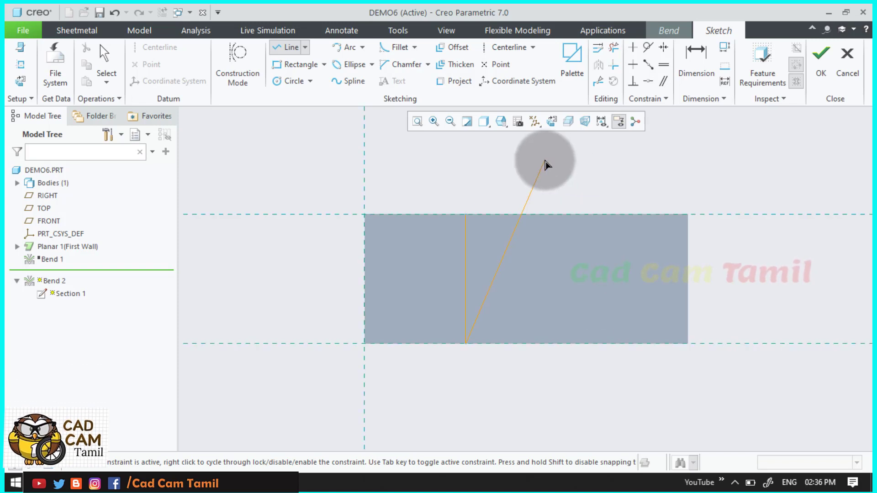
{"action": "middle_click", "coordinate": [546, 164]}
{"action": "middle_click", "coordinate": [543, 166]}
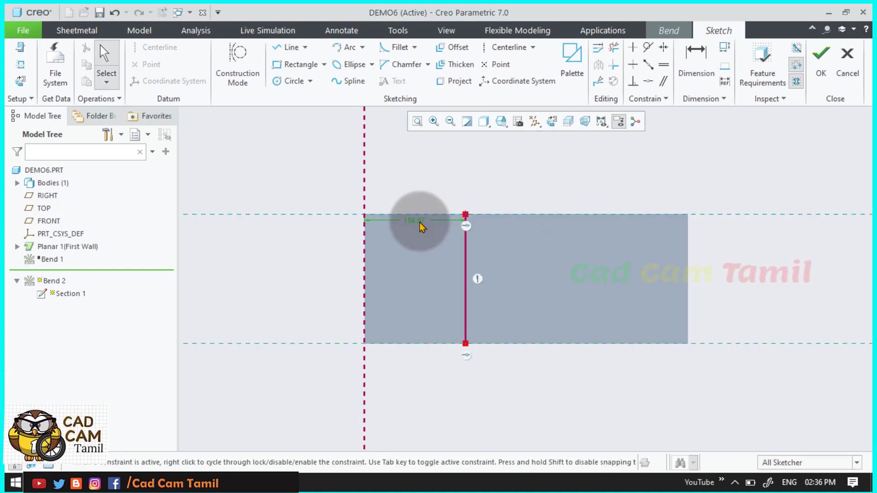
{"action": "type", "text": "50"}
{"action": "key", "text": "Return"}
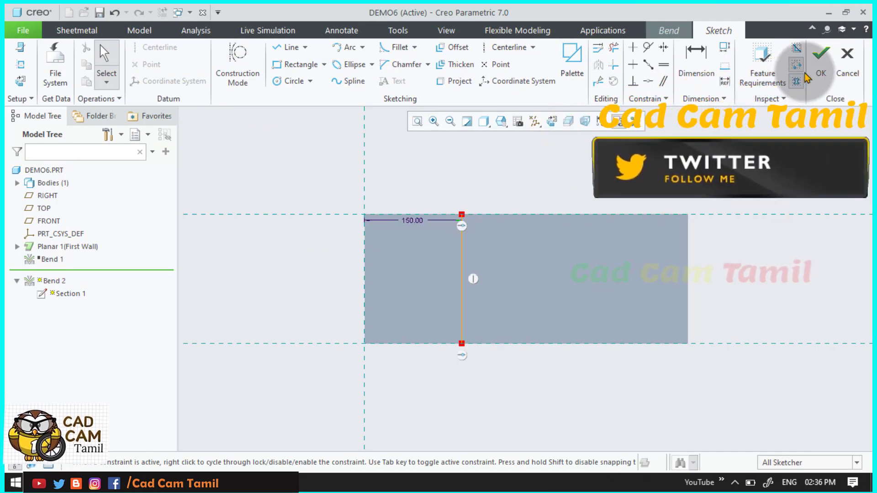
{"action": "left_click", "coordinate": [817, 73]}
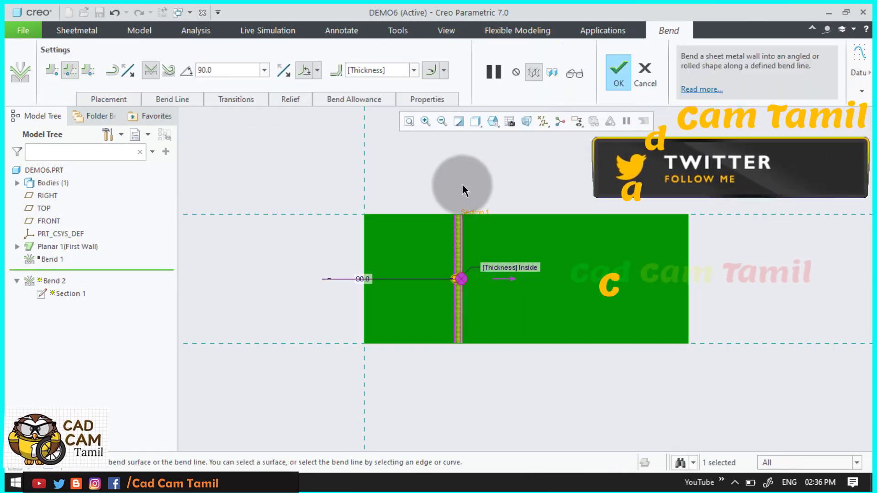
- Review Bend 2's placement surface and bend line sketch, then finish the 90° bend
{"action": "mouse_move", "coordinate": [464, 186]}
{"action": "middle_mouse_down"}
{"action": "mouse_move", "coordinate": [458, 159]}
{"action": "mouse_move", "coordinate": [487, 130]}
{"action": "mouse_move", "coordinate": [456, 217]}
{"action": "mouse_move", "coordinate": [426, 219]}
{"action": "mouse_move", "coordinate": [420, 231]}
{"action": "middle_mouse_up"}
{"action": "scroll", "coordinate": [399, 381], "scroll_direction": "up", "scroll_amount": 3}
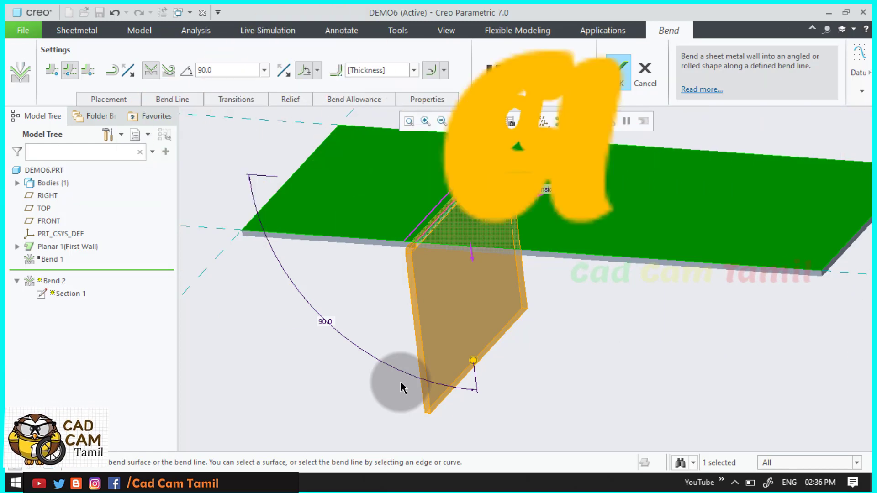
{"action": "scroll", "coordinate": [377, 386], "scroll_direction": "down", "scroll_amount": 1}
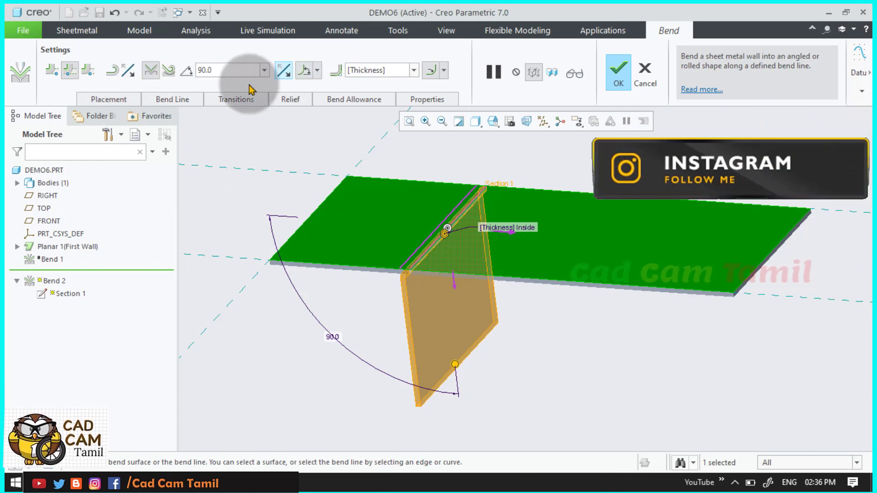
{"action": "left_click", "coordinate": [187, 102]}
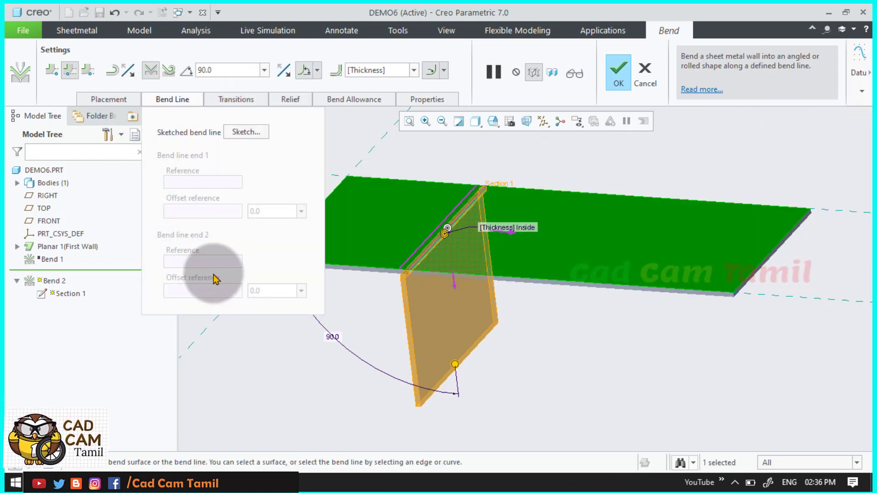
{"action": "left_click", "coordinate": [110, 102]}
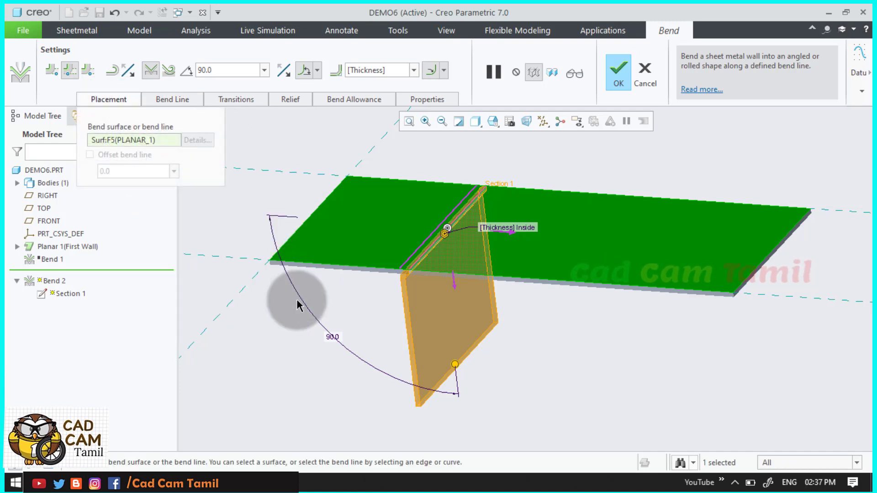
{"action": "left_click", "coordinate": [164, 99]}
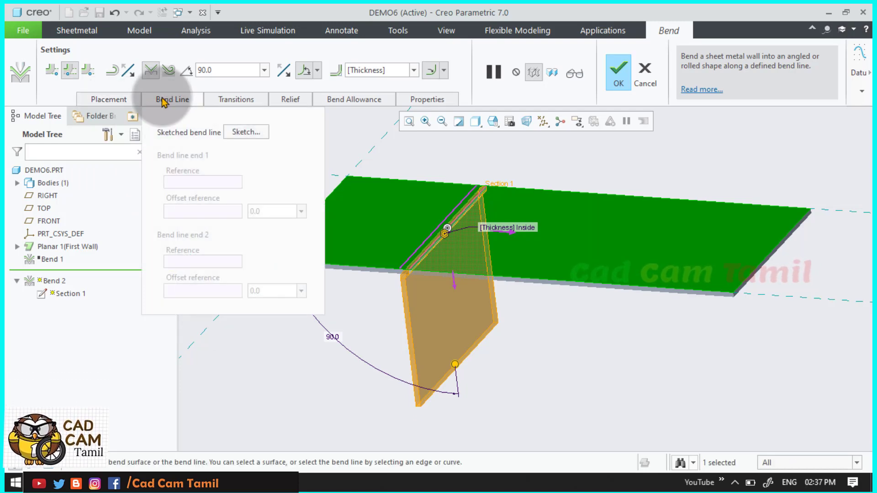
{"action": "left_click", "coordinate": [122, 100]}
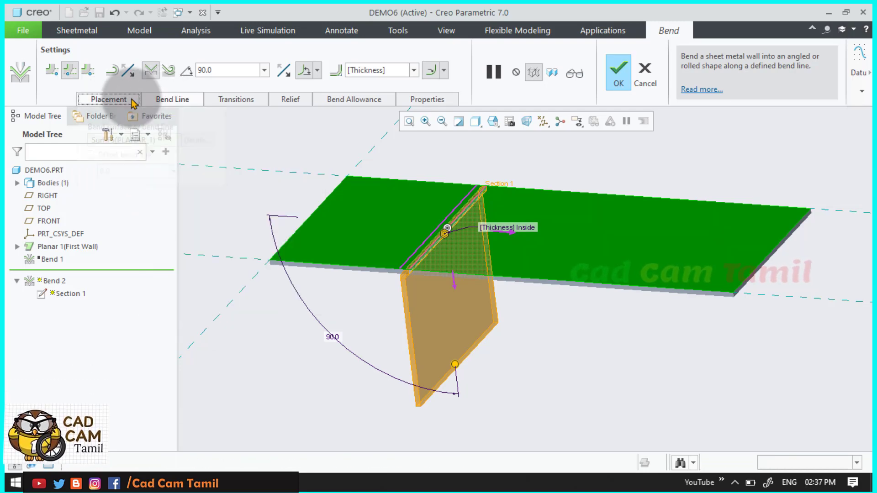
{"action": "left_click", "coordinate": [169, 102]}
{"action": "left_click", "coordinate": [241, 132]}
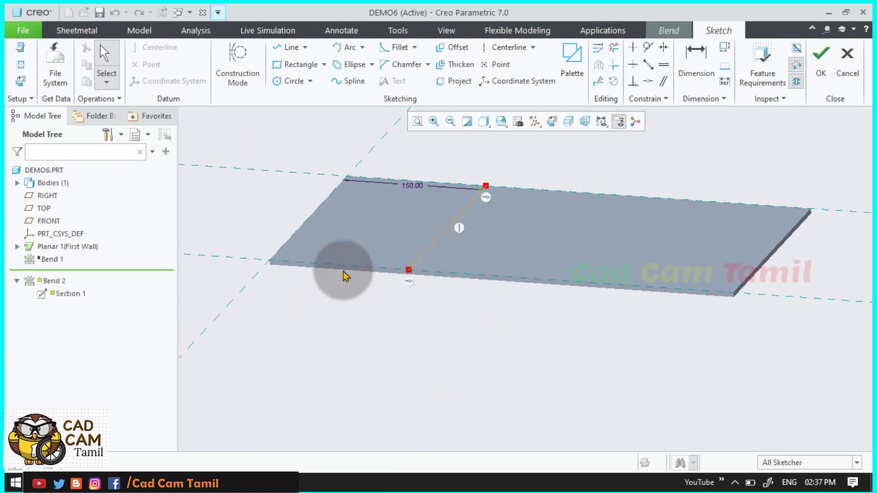
{"action": "left_click", "coordinate": [821, 57]}
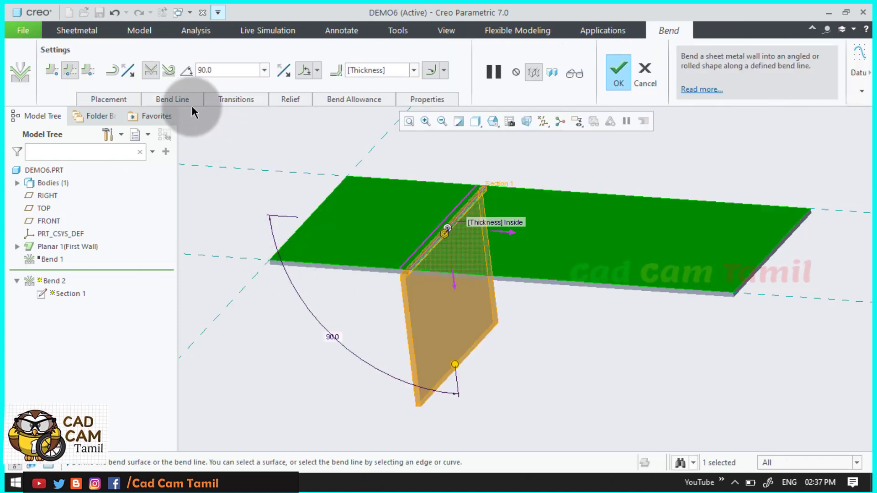
{"action": "left_click", "coordinate": [176, 100]}
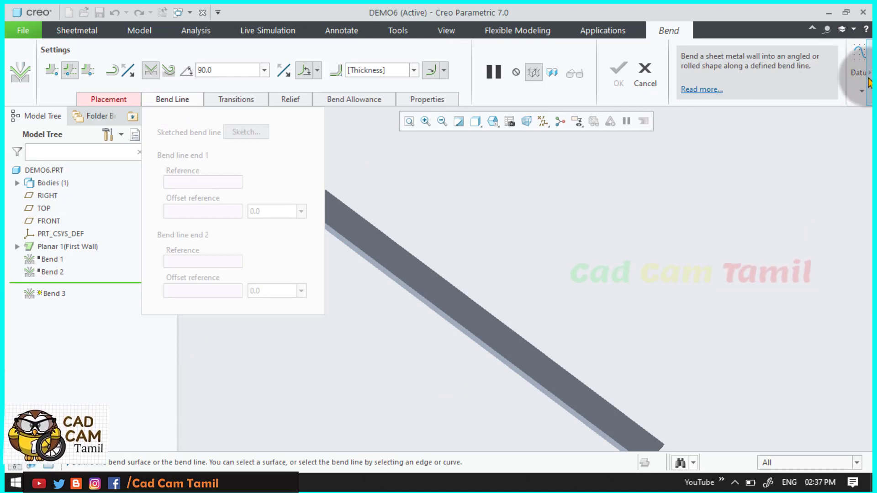
- Cancel the new bend and start a sketch on the plate surface with RIGHT as reference
{"action": "left_click", "coordinate": [644, 73]}
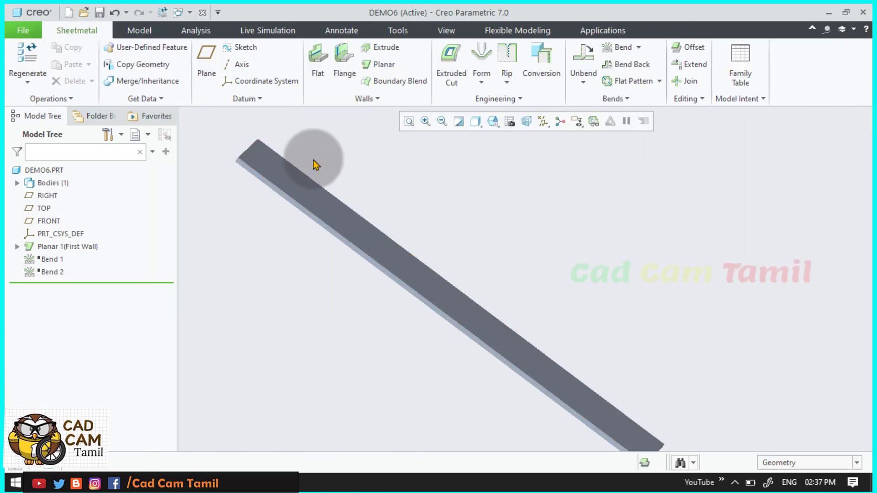
{"action": "left_click", "coordinate": [240, 48]}
{"action": "left_click", "coordinate": [350, 224]}
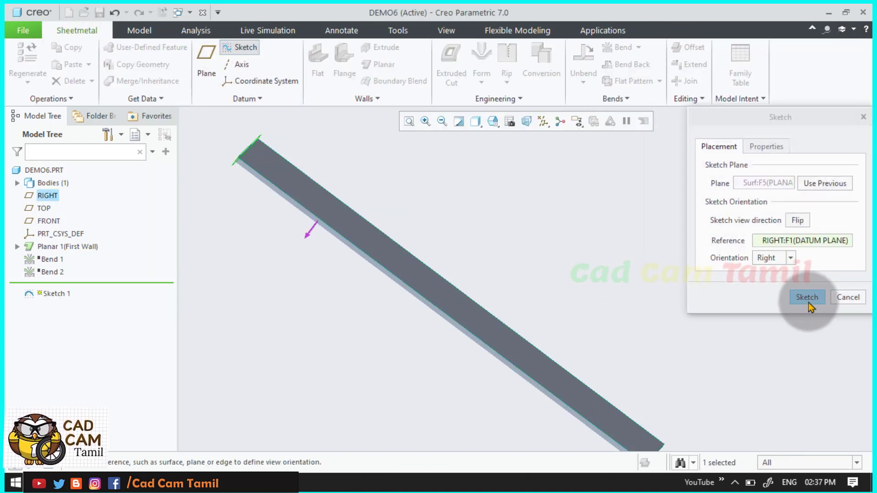
{"action": "left_click", "coordinate": [806, 297]}
{"action": "left_click", "coordinate": [552, 121]}
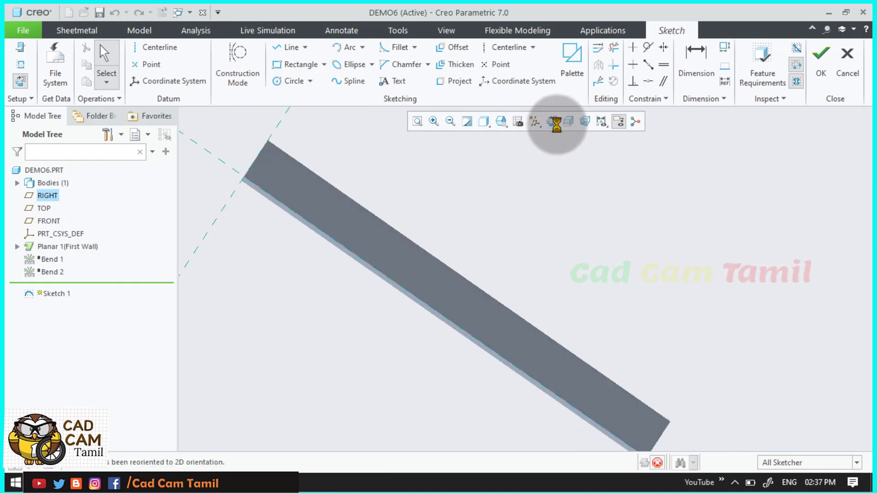
- Draw a vertical line from the plate's top edge to its bottom edge and finish Sketch 1
{"action": "left_click", "coordinate": [287, 47]}
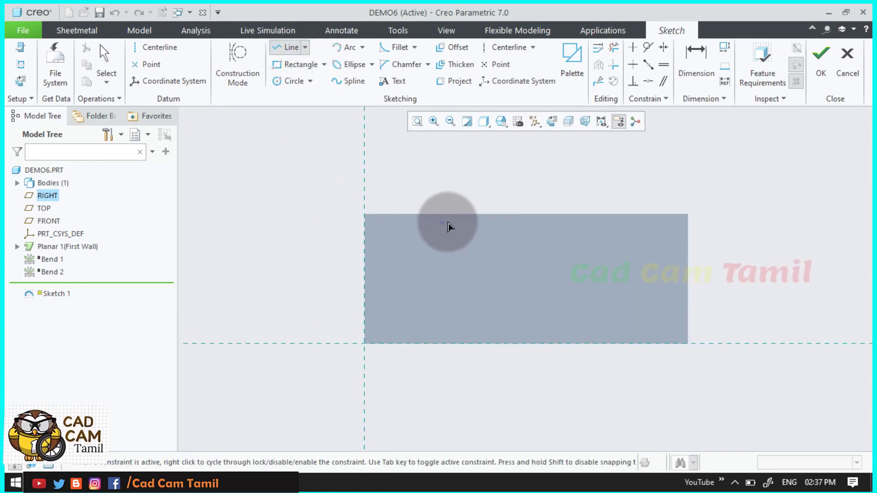
{"action": "left_click", "coordinate": [456, 215]}
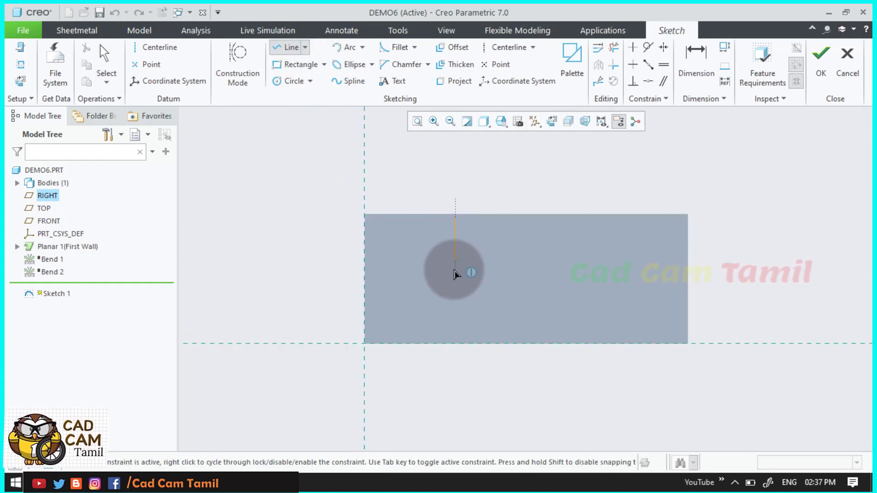
{"action": "middle_click", "coordinate": [456, 300]}
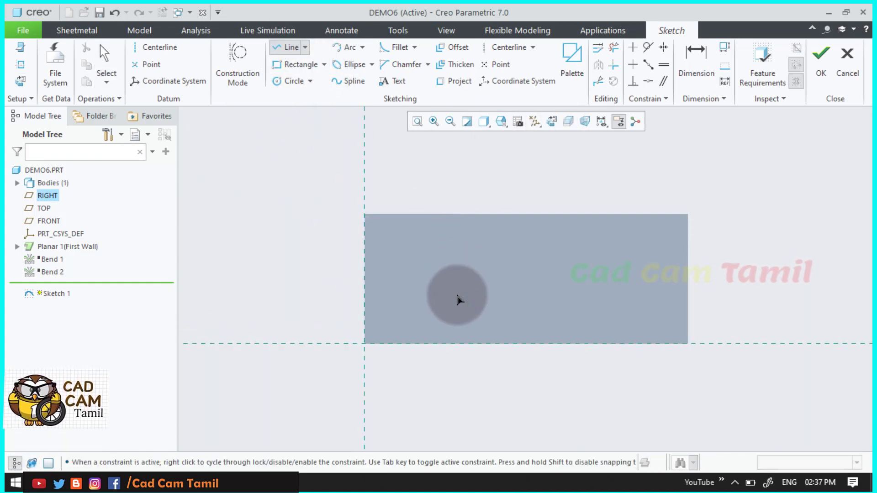
{"action": "left_click", "coordinate": [450, 218]}
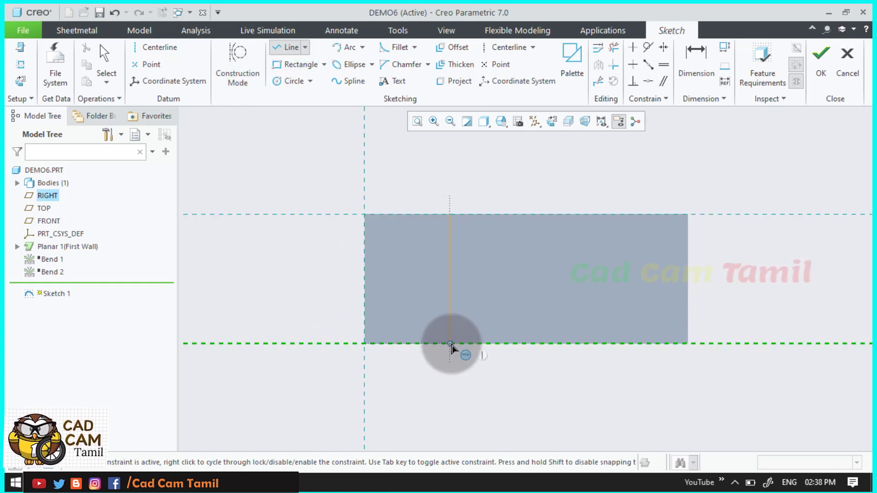
{"action": "left_click", "coordinate": [450, 343]}
{"action": "middle_click", "coordinate": [488, 282]}
{"action": "middle_click", "coordinate": [508, 225]}
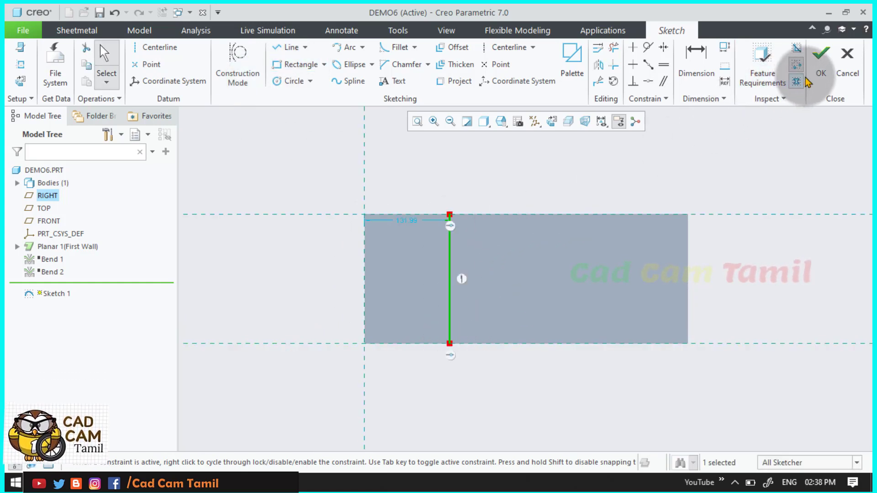
{"action": "left_click", "coordinate": [821, 64]}
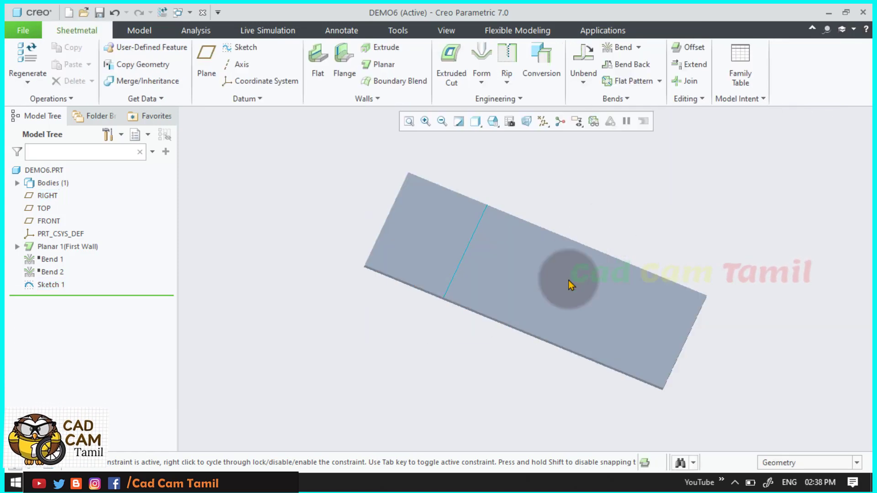
- Start Bend 3 along the Sketch 1 line and show its Bend Allowance options
{"action": "middle_click_drag", "start_coordinate": [404, 372], "coordinate": [411, 352]}
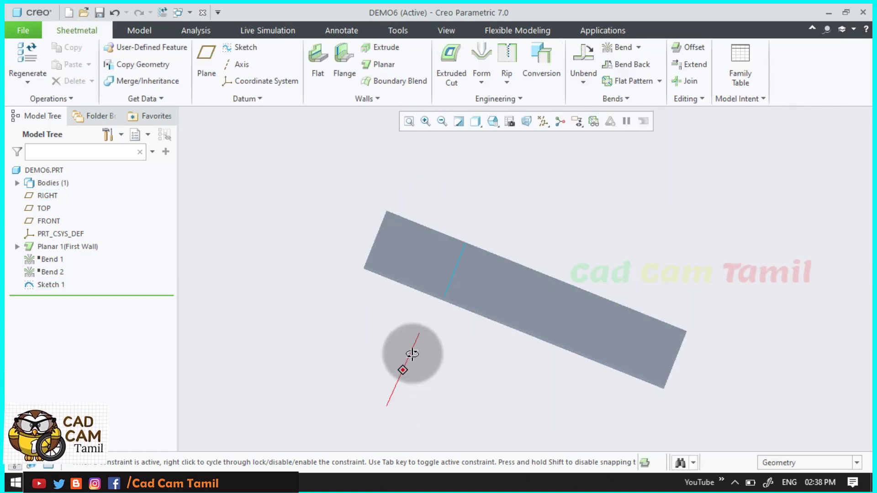
{"action": "left_click", "coordinate": [618, 51]}
{"action": "left_click", "coordinate": [453, 272]}
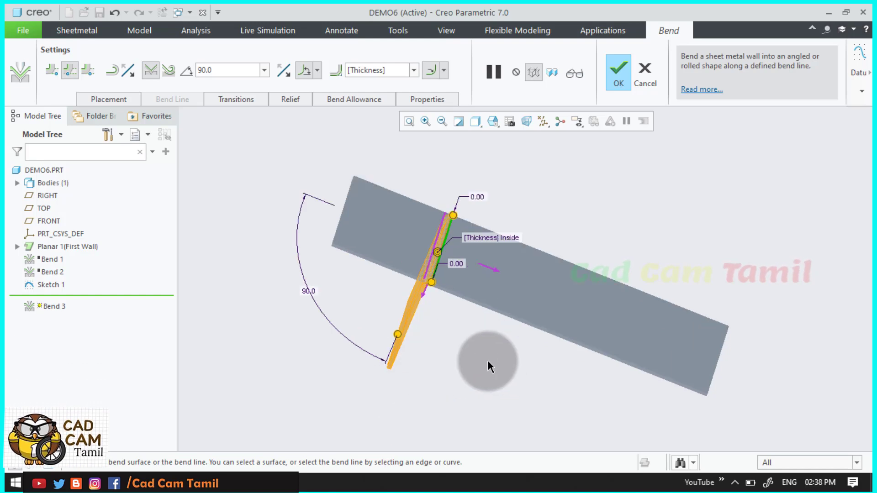
{"action": "scroll", "coordinate": [517, 289], "scroll_direction": "up", "scroll_amount": 2}
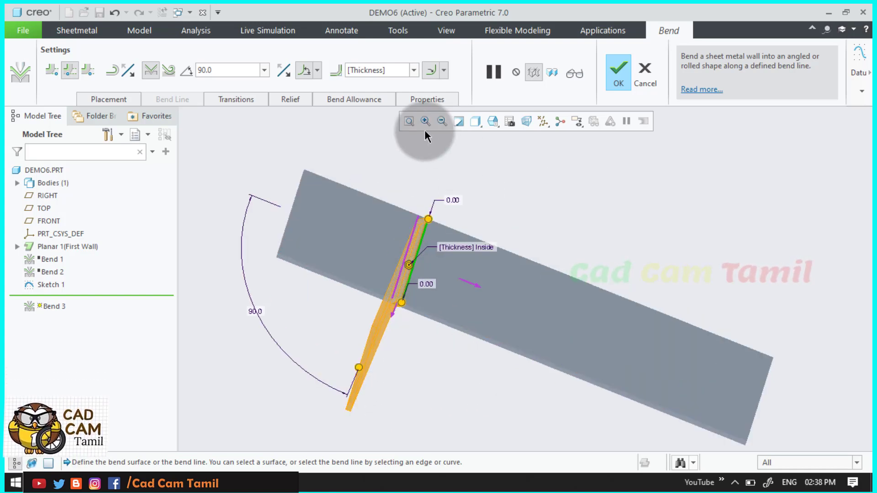
{"action": "left_click", "coordinate": [367, 101]}
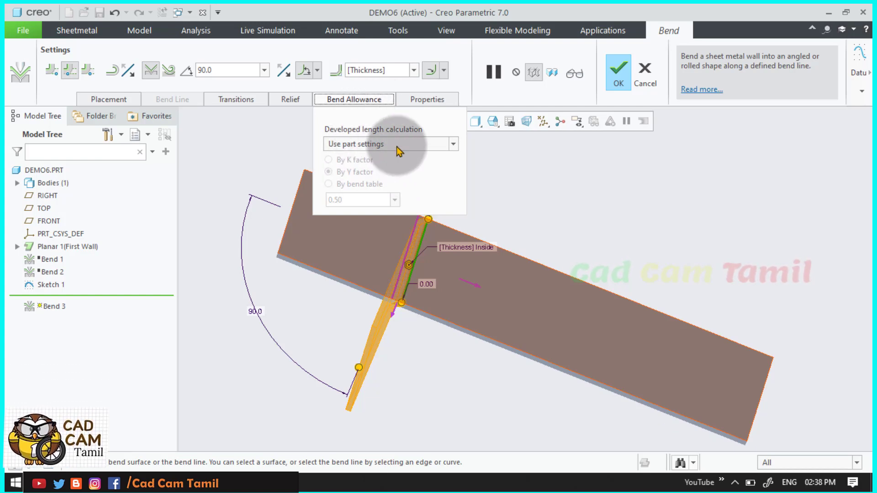
- Check the bend name BEND_3, then change Bend 3 from an angled bend to a rolled bend
{"action": "left_click", "coordinate": [385, 99]}
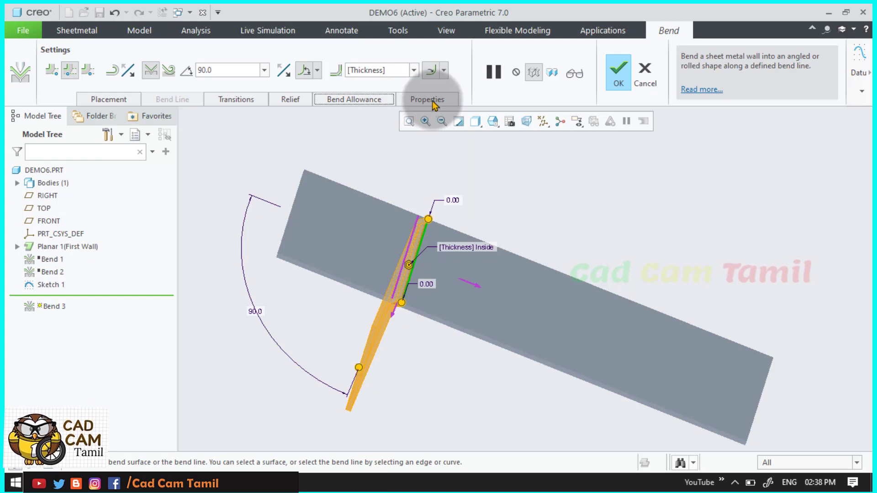
{"action": "left_click", "coordinate": [432, 102]}
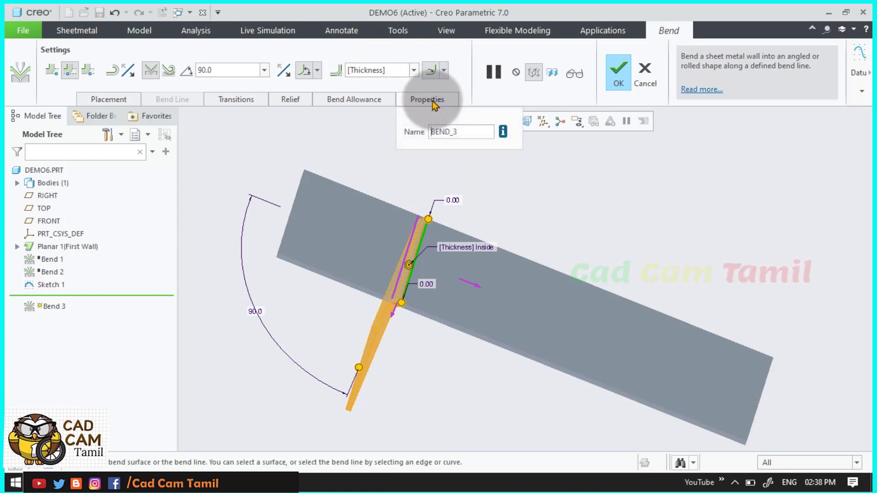
{"action": "double_click", "coordinate": [438, 132]}
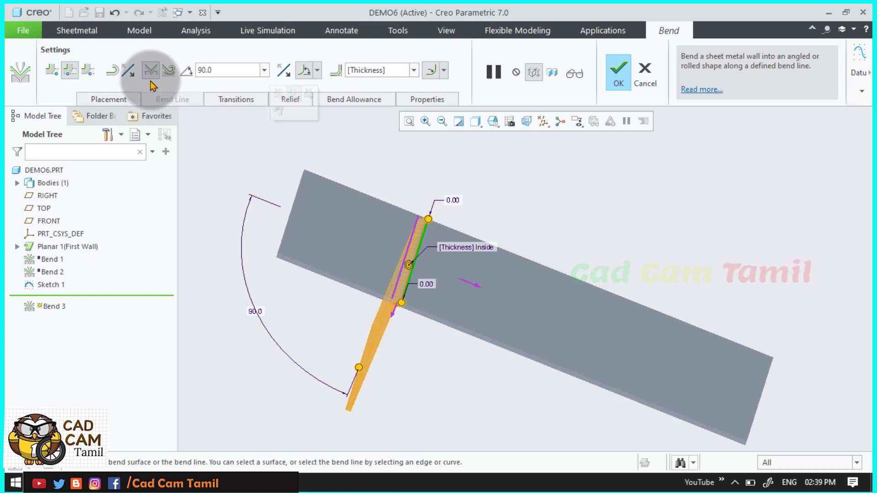
{"action": "left_click", "coordinate": [172, 75]}
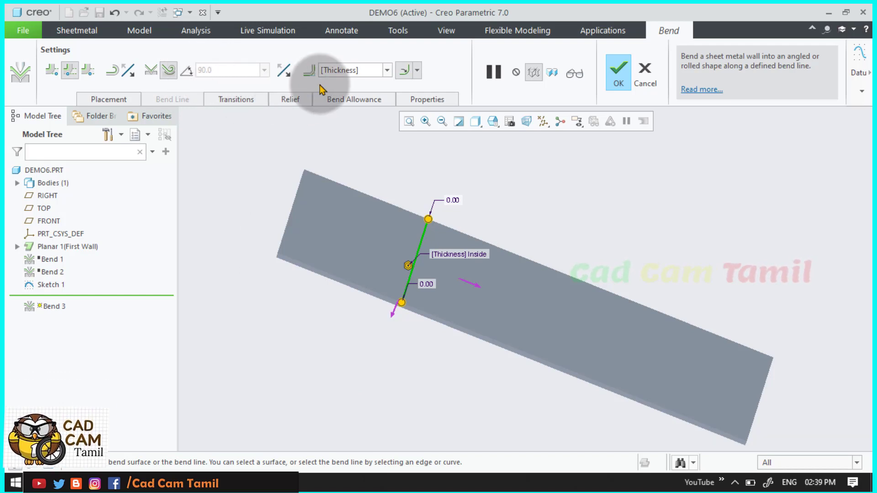
- Try Bend 3's rolled radius at 30, then Thickness, then 30 again
{"action": "key", "text": "ctrl+d"}
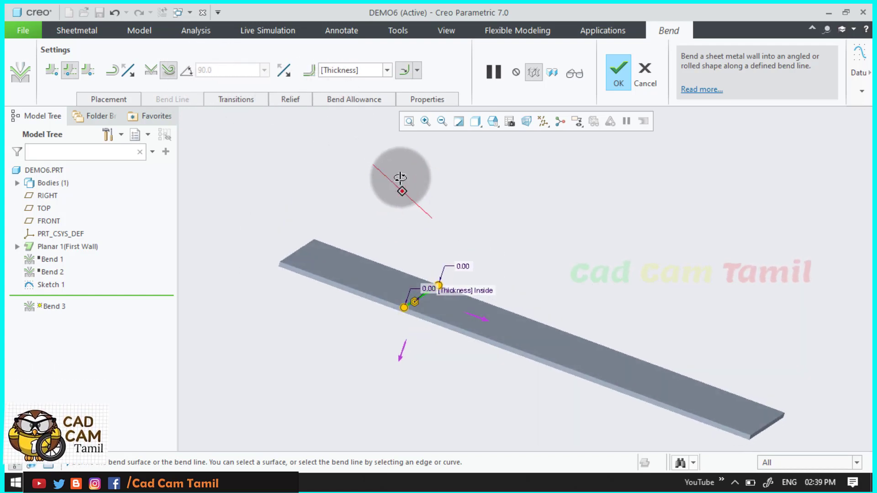
{"action": "scroll", "coordinate": [464, 264], "scroll_direction": "down", "scroll_amount": 2}
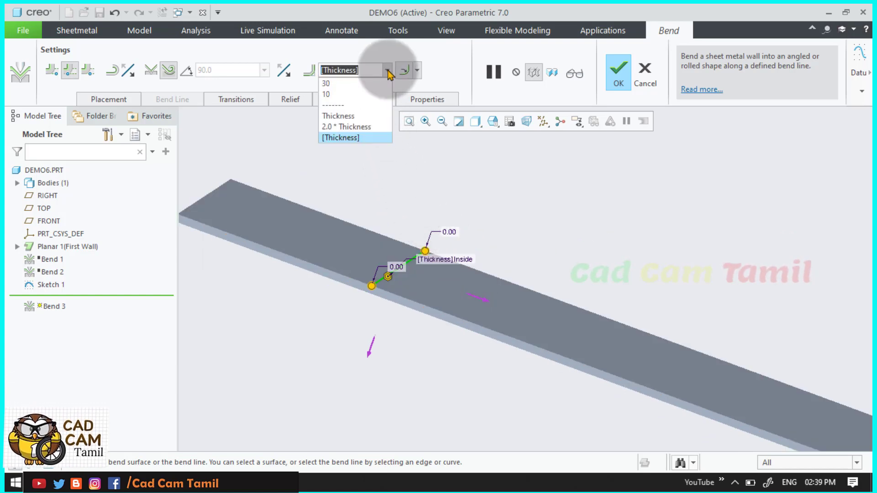
{"action": "left_click", "coordinate": [363, 86]}
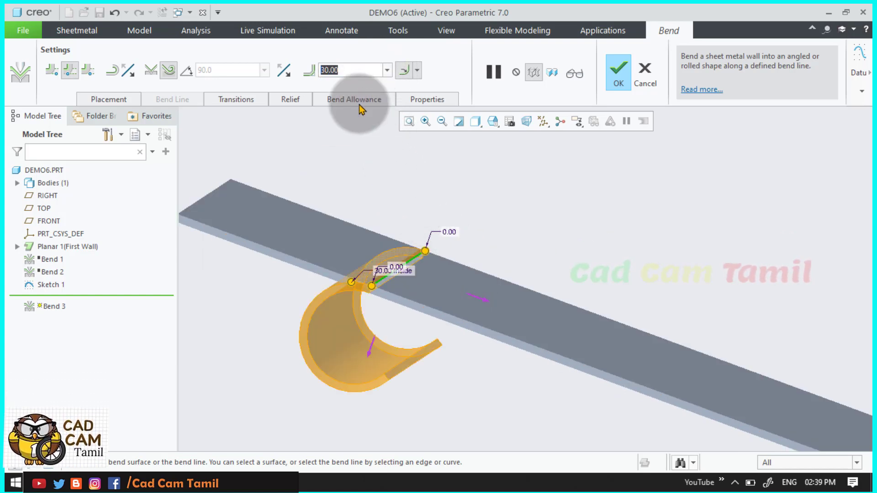
{"action": "left_click", "coordinate": [387, 71]}
{"action": "left_click", "coordinate": [349, 102]}
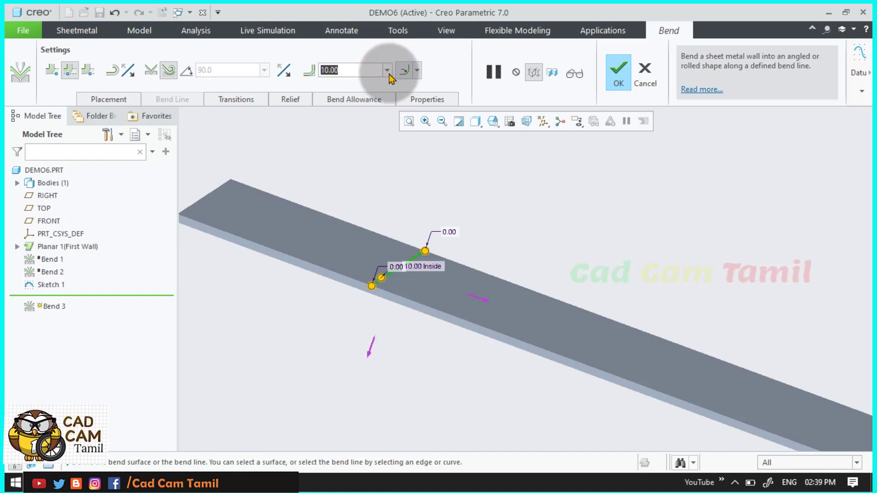
{"action": "left_click", "coordinate": [386, 71]}
{"action": "left_click", "coordinate": [349, 95]}
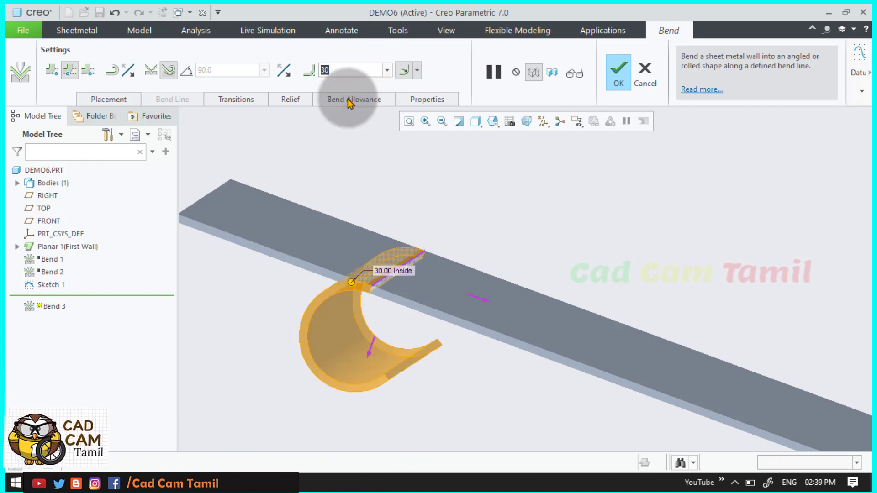
- Drag the radius handle through about 65 and 96.90 down to a 19.60 inside radius
{"action": "middle_click_drag", "start_coordinate": [386, 182], "coordinate": [394, 164]}
{"action": "middle_click_drag", "start_coordinate": [333, 291], "coordinate": [336, 292]}
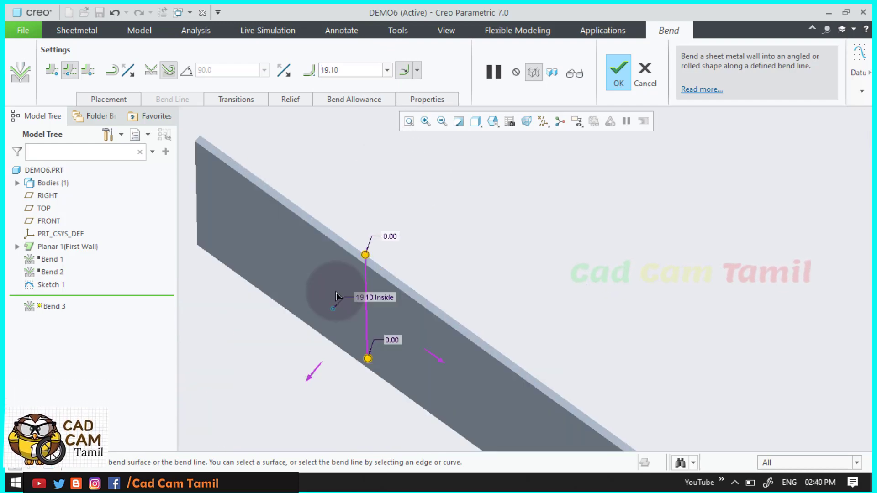
{"action": "left_click_drag", "start_coordinate": [319, 287], "coordinate": [234, 221]}
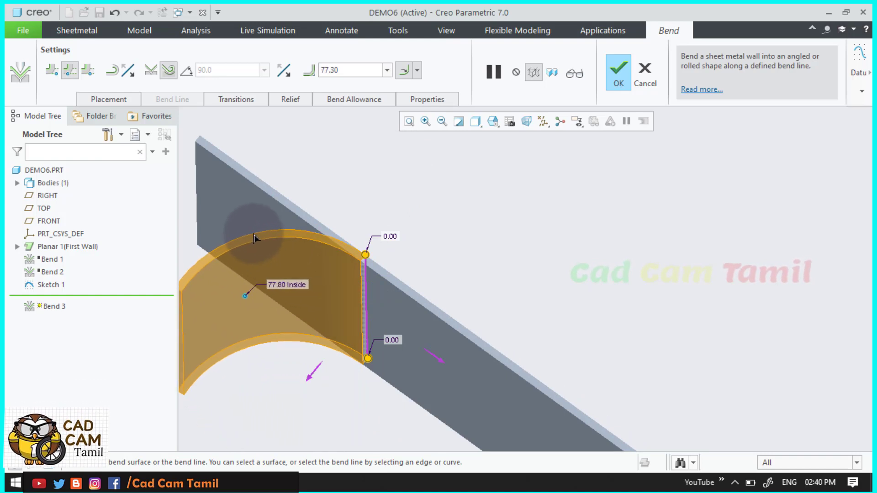
{"action": "scroll", "coordinate": [421, 313], "scroll_direction": "down", "scroll_amount": 3}
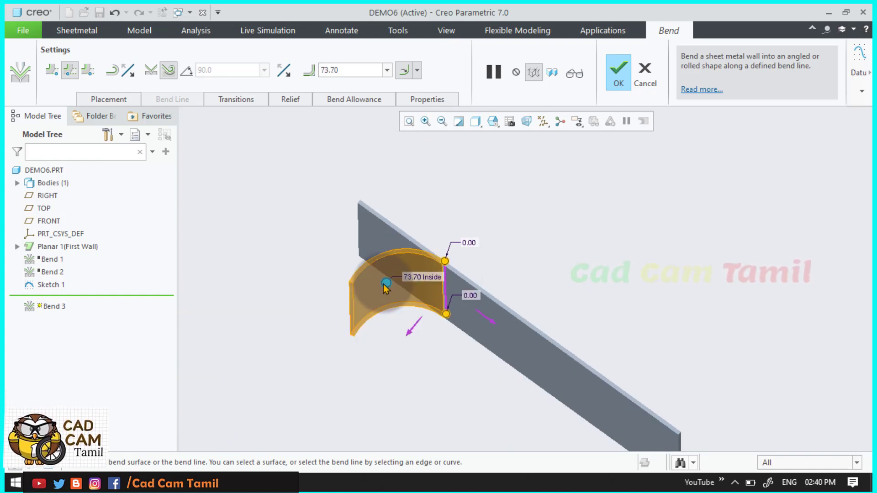
{"action": "left_click_drag", "start_coordinate": [374, 285], "coordinate": [377, 215]}
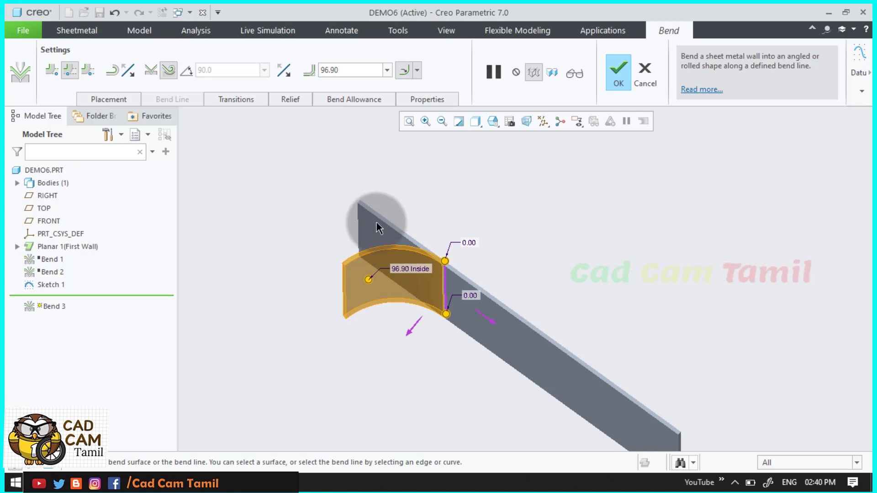
{"action": "scroll", "coordinate": [374, 260], "scroll_direction": "up", "scroll_amount": 3}
{"action": "scroll", "coordinate": [389, 281], "scroll_direction": "up", "scroll_amount": 2}
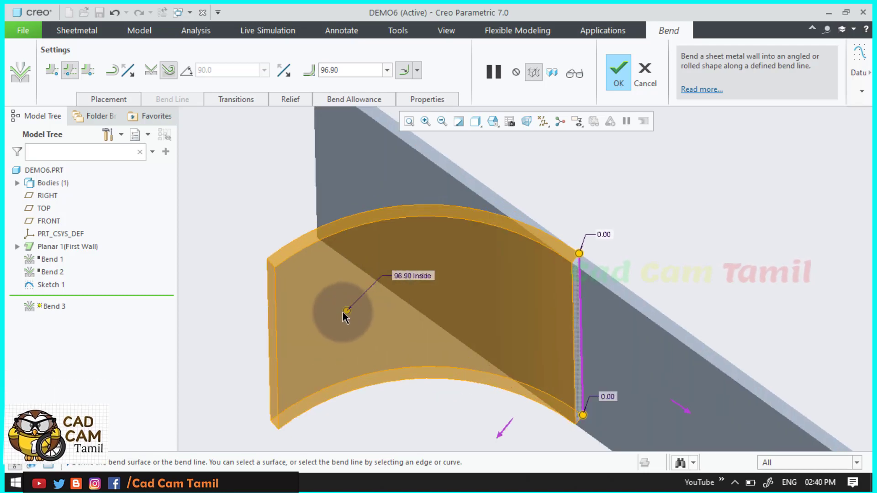
{"action": "left_click_drag", "start_coordinate": [346, 315], "coordinate": [532, 287]}
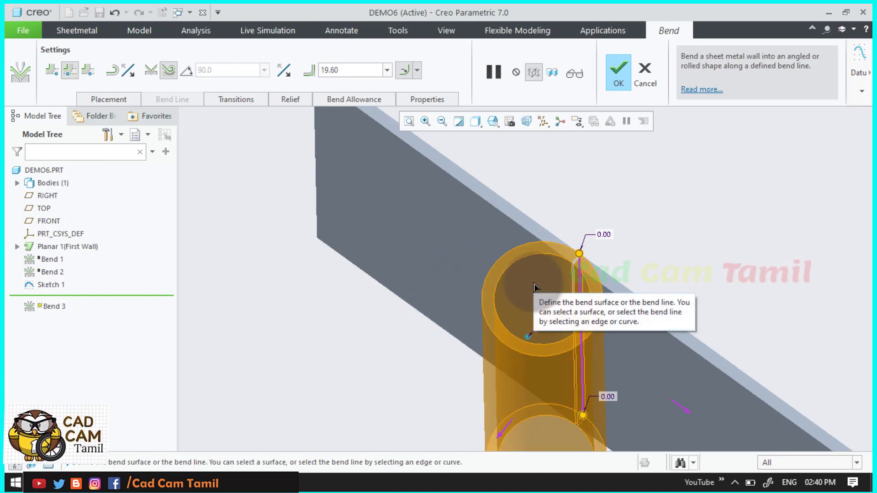
{"action": "left_click_drag", "start_coordinate": [535, 287], "coordinate": [532, 289]}
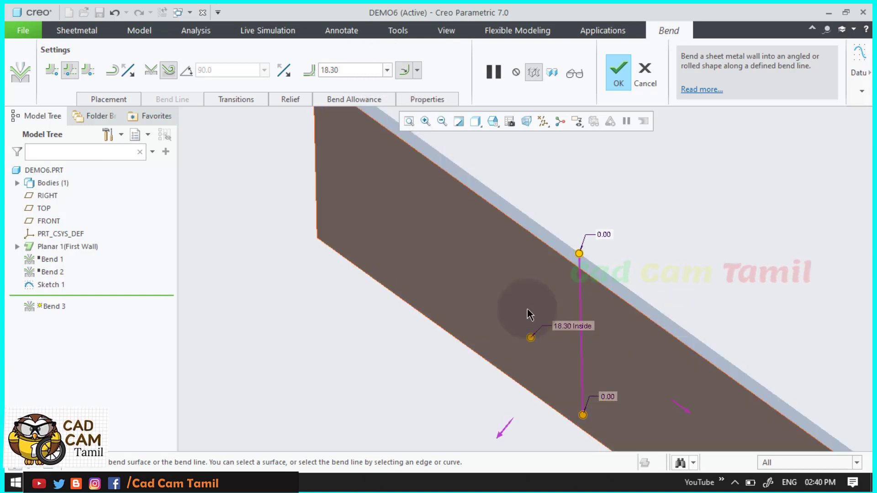
{"action": "left_click_drag", "start_coordinate": [529, 337], "coordinate": [526, 322]}
{"action": "middle_click_drag", "start_coordinate": [526, 322], "coordinate": [485, 380]}
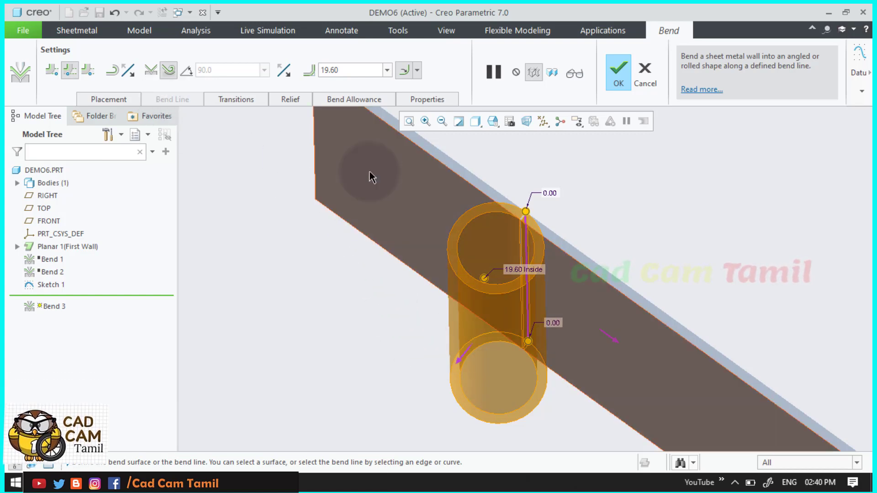
- Flip Bend 3's direction, keep the 19.60 radius measured on the Inside, and finish the bend
{"action": "left_click", "coordinate": [284, 70]}
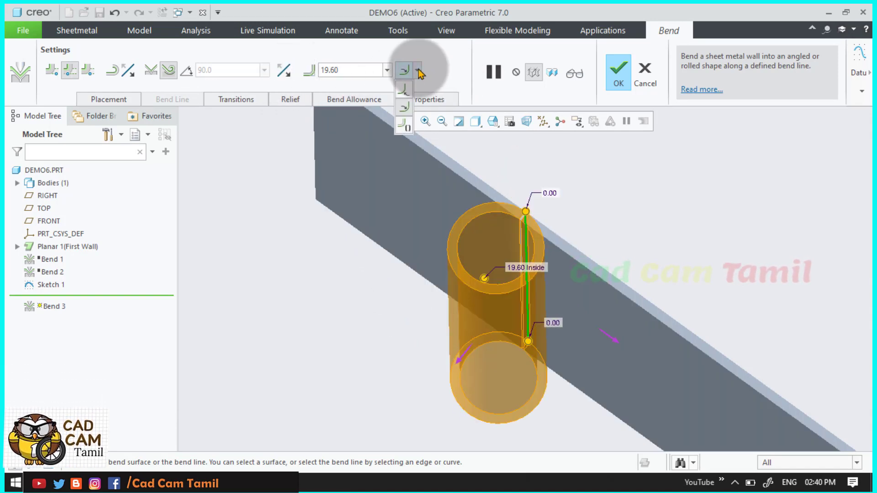
{"action": "left_click", "coordinate": [406, 127]}
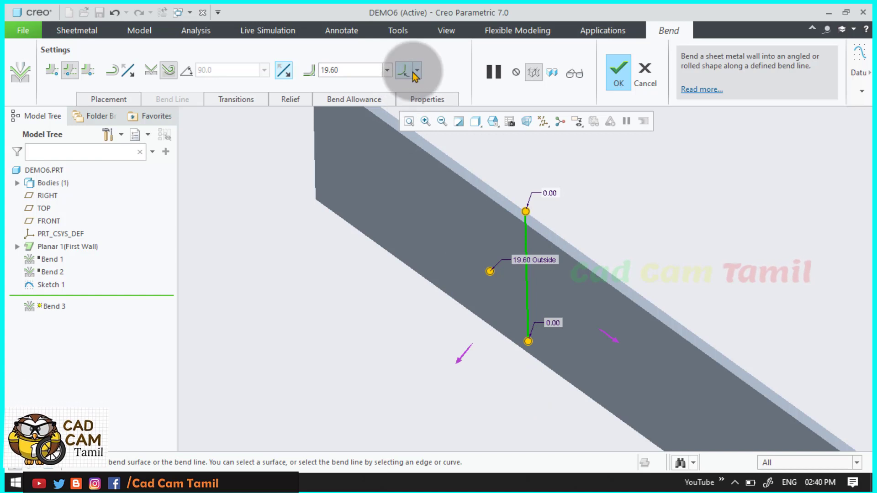
{"action": "left_click", "coordinate": [417, 70]}
{"action": "left_click", "coordinate": [408, 112]}
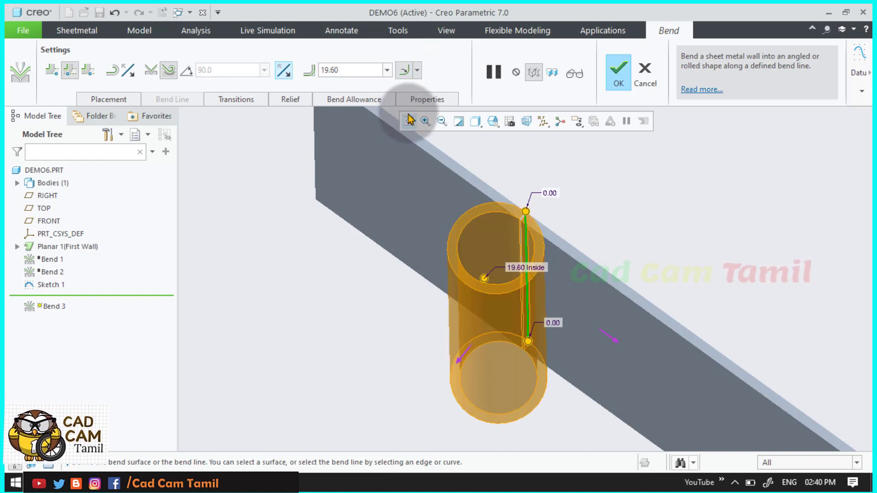
{"action": "left_click", "coordinate": [619, 73]}
{"action": "middle_click_drag", "start_coordinate": [479, 237], "coordinate": [371, 275]}
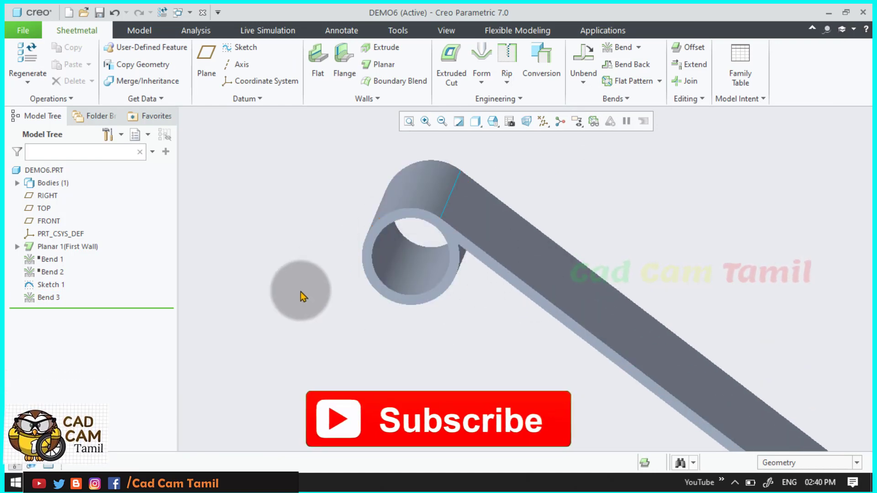
- Open DEMO6's Model Properties from File > Prepare and enlarge the window to show all rows
{"action": "left_click", "coordinate": [25, 30]}
{"action": "mouse_move", "coordinate": [59, 223]}
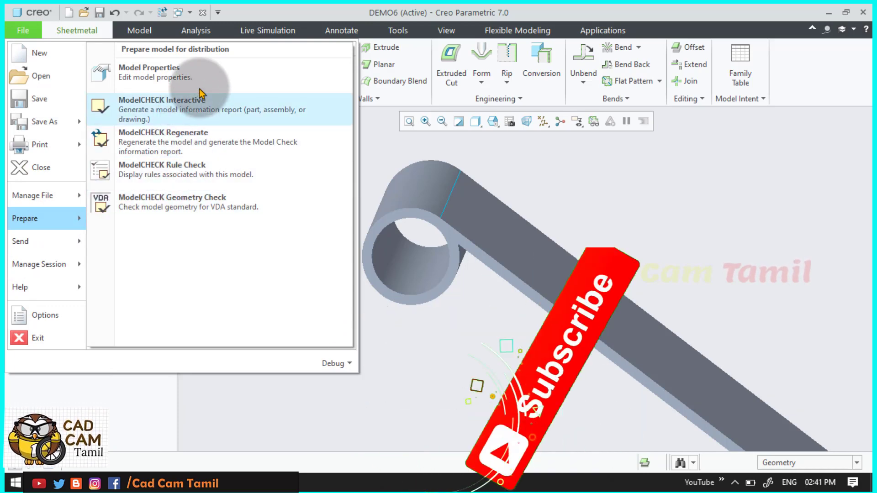
{"action": "left_click", "coordinate": [219, 75]}
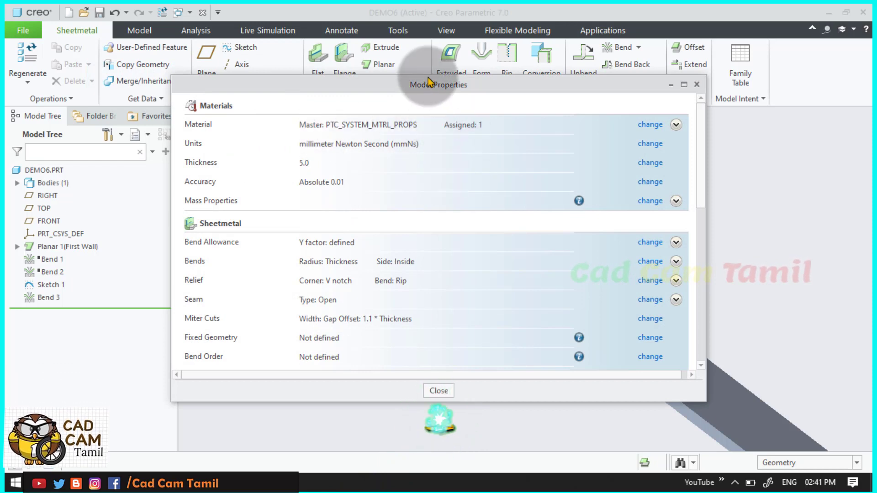
{"action": "left_click_drag", "start_coordinate": [428, 82], "coordinate": [417, 29]}
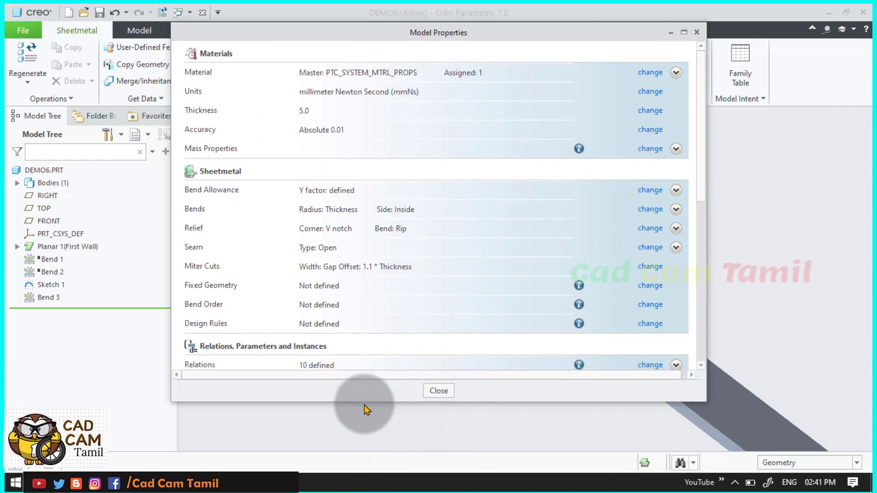
{"action": "left_click_drag", "start_coordinate": [362, 400], "coordinate": [354, 473]}
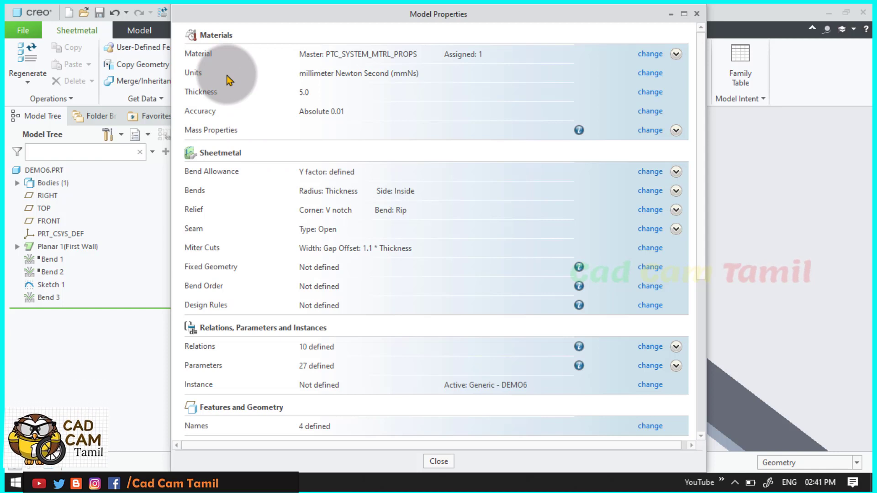
{"action": "scroll", "coordinate": [259, 207], "scroll_direction": "down", "scroll_amount": 1}
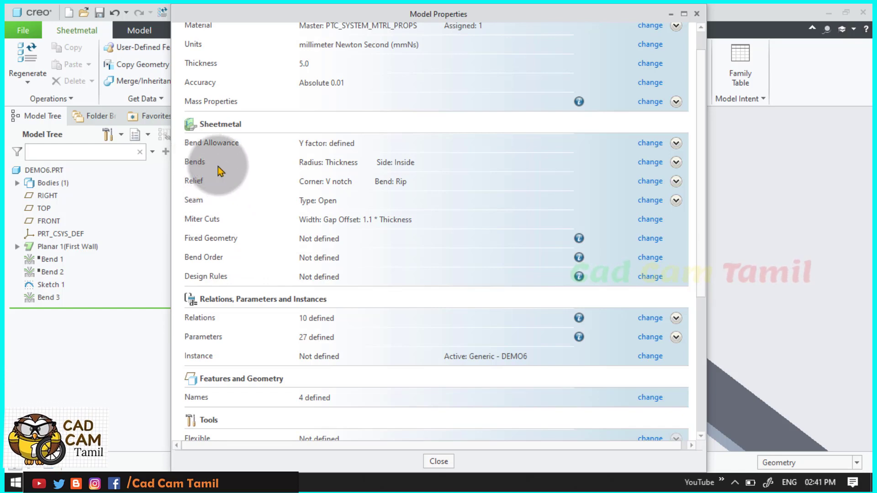
- Review the default bend radius and angle options, cancel leaving Thickness, and close Model Properties
{"action": "left_click", "coordinate": [653, 164]}
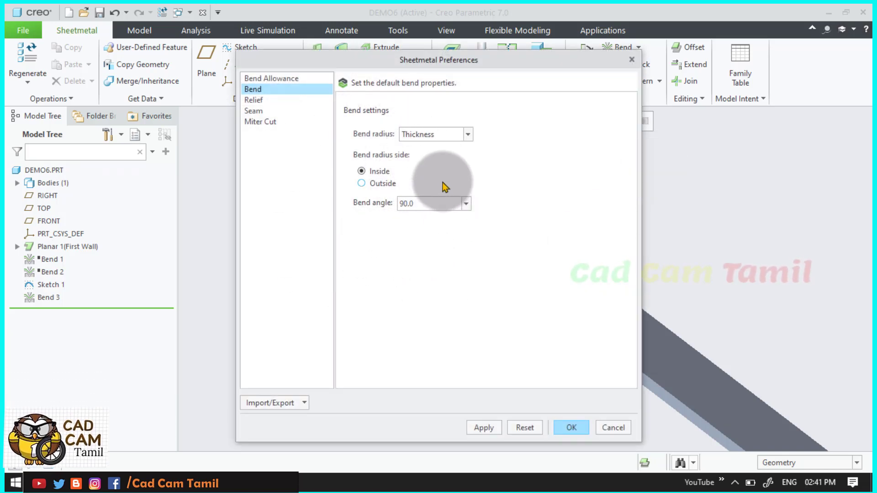
{"action": "left_click", "coordinate": [467, 134]}
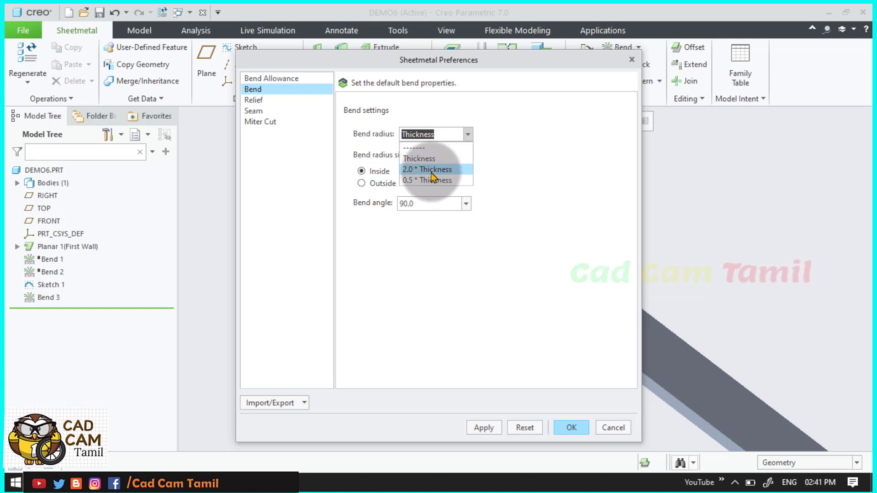
{"action": "left_click", "coordinate": [501, 180]}
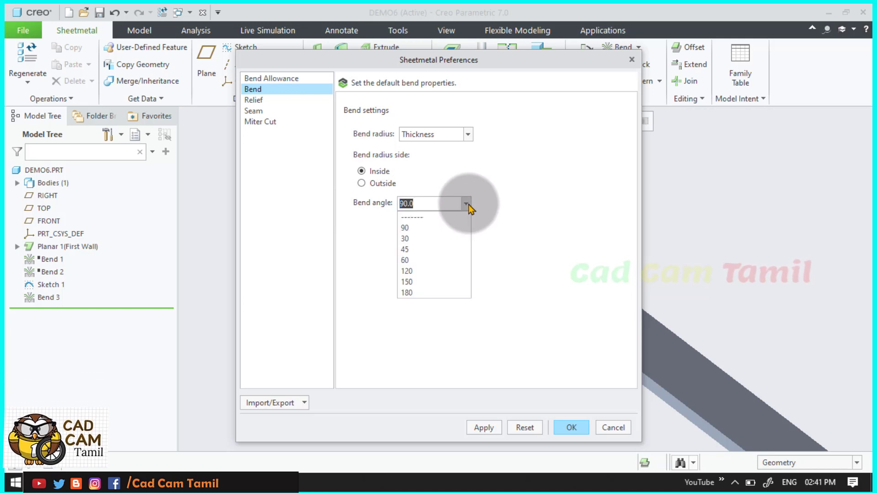
{"action": "left_click", "coordinate": [434, 260]}
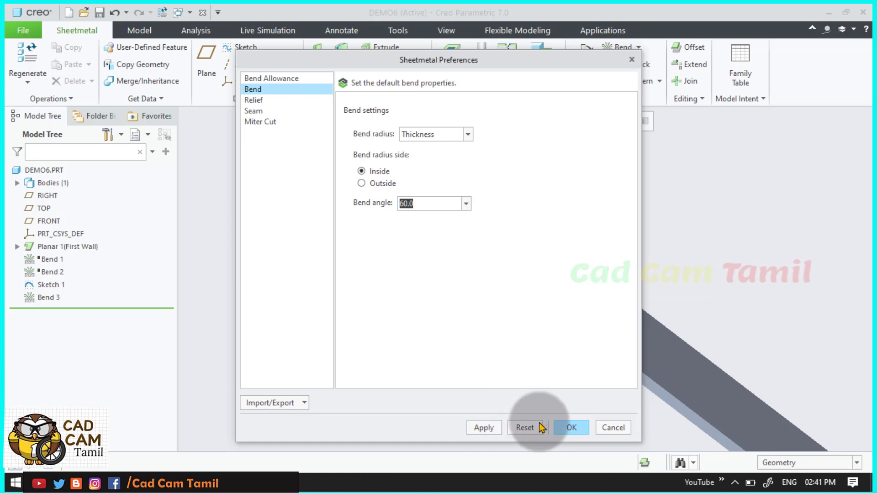
{"action": "left_click", "coordinate": [612, 427]}
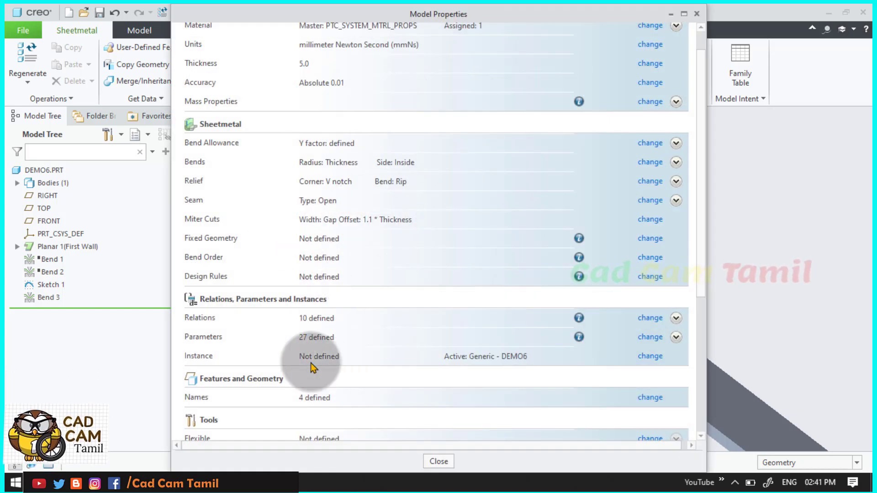
{"action": "scroll", "coordinate": [310, 363], "scroll_direction": "down", "scroll_amount": 1}
{"action": "scroll", "coordinate": [304, 313], "scroll_direction": "up", "scroll_amount": 2}
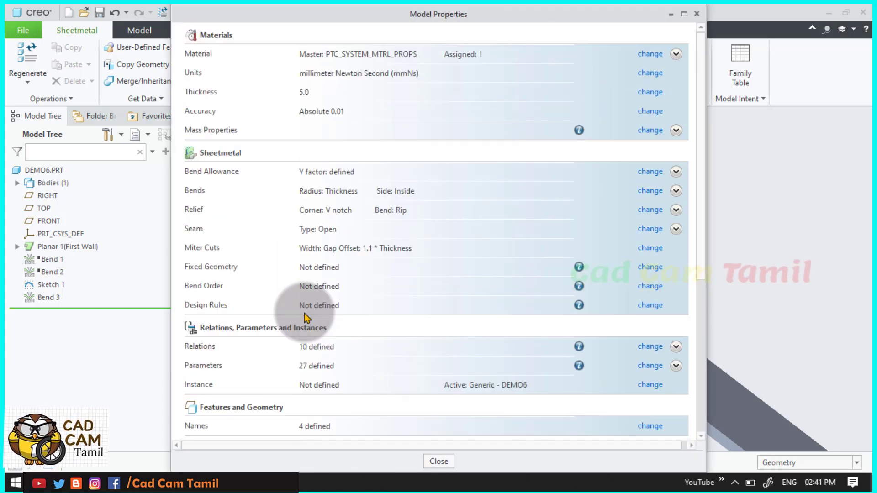
{"action": "left_click", "coordinate": [434, 460]}
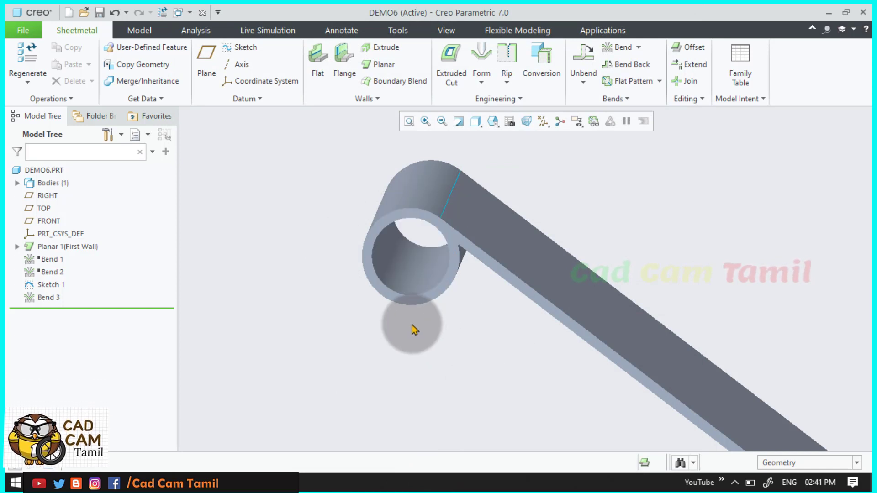